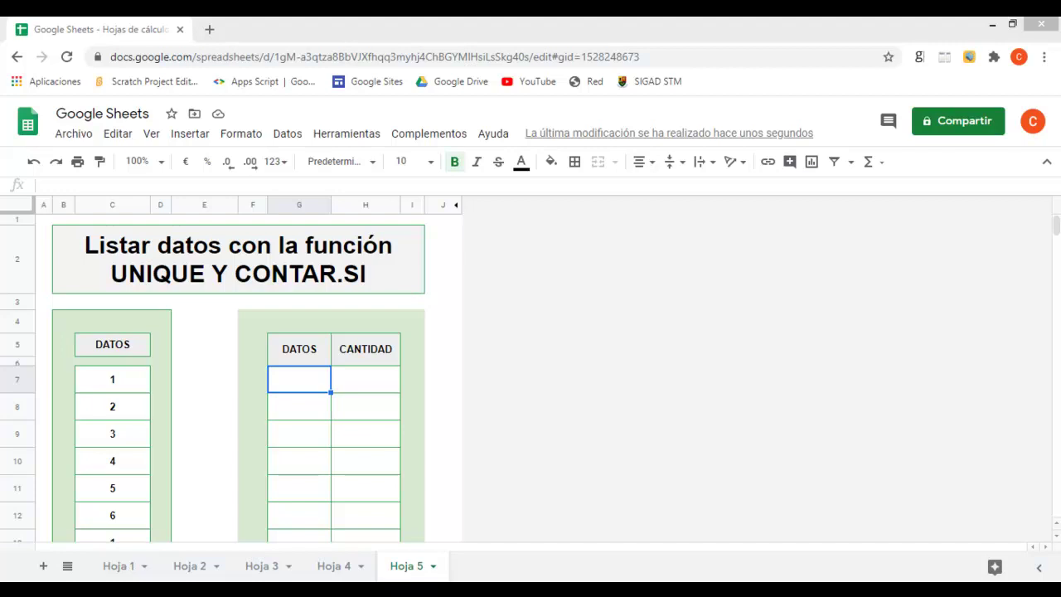
Step: Select the DATOS source values in column C, then scroll back to the top of the sheet
{"action": "left_click", "coordinate": [82, 385]}
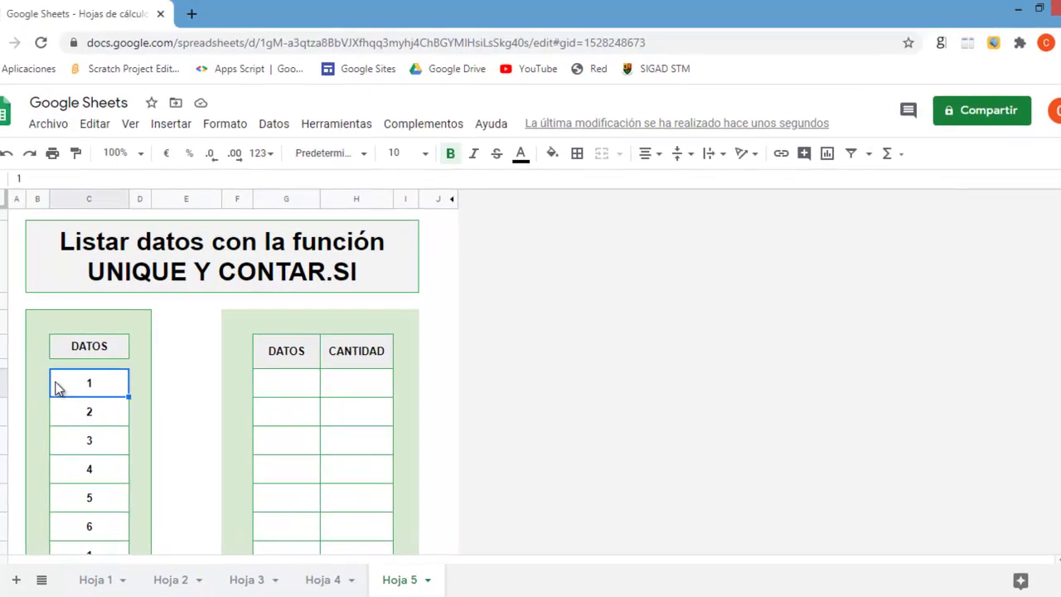
{"action": "key", "text": "shift+Down"}
{"action": "key", "text": "shift+Down"}
{"action": "key", "text": "shift+Down"}
{"action": "key", "text": "shift+Down"}
{"action": "key", "text": "shift+Down"}
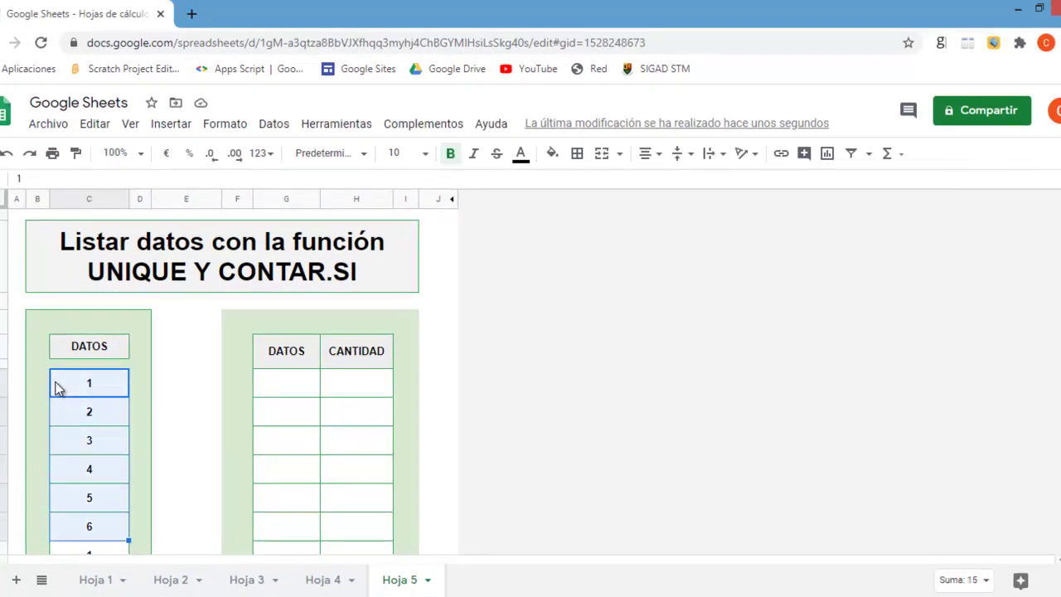
{"action": "key", "text": "shift+Down"}
{"action": "key", "text": "shift+Down"}
{"action": "key", "text": "shift+Down"}
{"action": "key", "text": "shift+Down"}
{"action": "key", "text": "shift+Down"}
{"action": "key", "text": "shift+Down"}
{"action": "key", "text": "shift+Down"}
{"action": "key", "text": "shift+Down"}
{"action": "key", "text": "shift+Down"}
{"action": "key", "text": "shift+Down"}
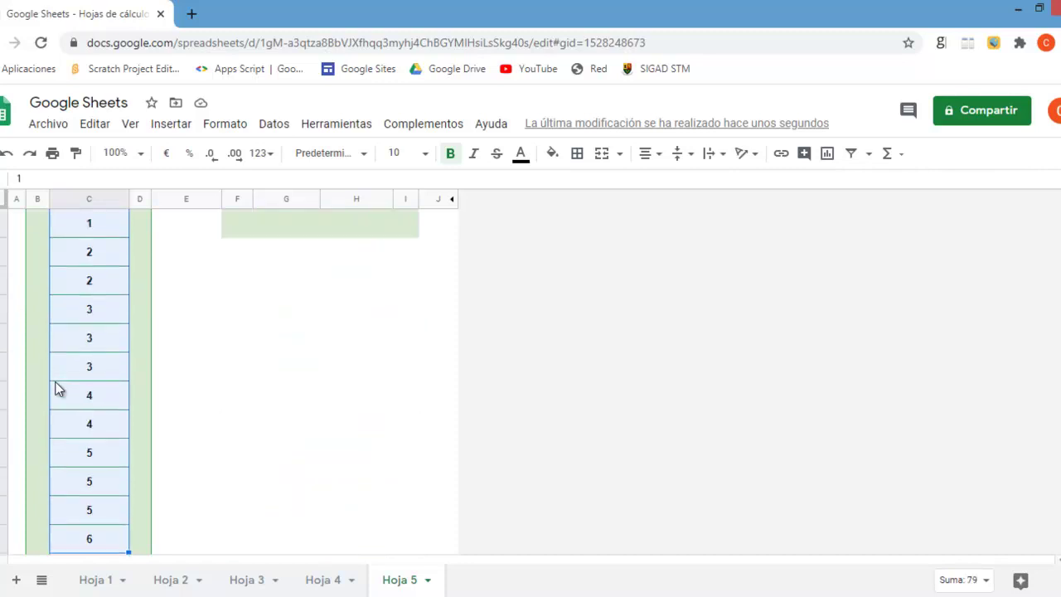
{"action": "key", "text": "shift+Down"}
{"action": "key", "text": "shift+Down"}
{"action": "key", "text": "shift+Down"}
{"action": "key", "text": "shift+Down"}
{"action": "key", "text": "shift+Down"}
{"action": "key", "text": "shift+Down"}
{"action": "key", "text": "shift+Down"}
{"action": "key", "text": "shift+Down"}
{"action": "key", "text": "shift+Down"}
{"action": "key", "text": "shift+Down"}
{"action": "key", "text": "shift+Down"}
{"action": "key", "text": "shift+Down"}
{"action": "key", "text": "shift+Down"}
{"action": "key", "text": "shift+Down"}
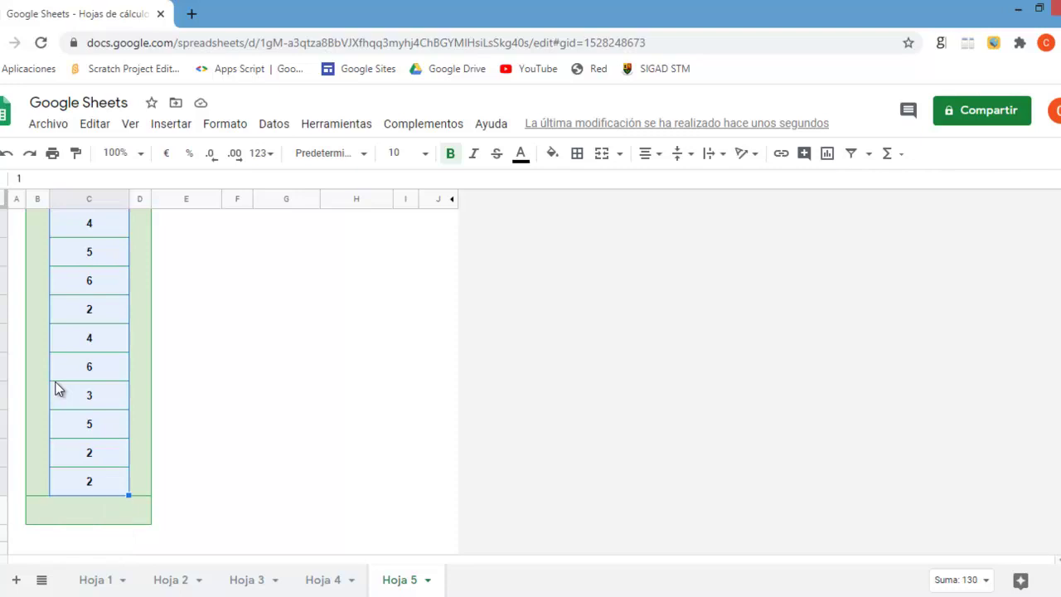
{"action": "scroll", "coordinate": [231, 447], "scroll_direction": "up", "scroll_amount": 3}
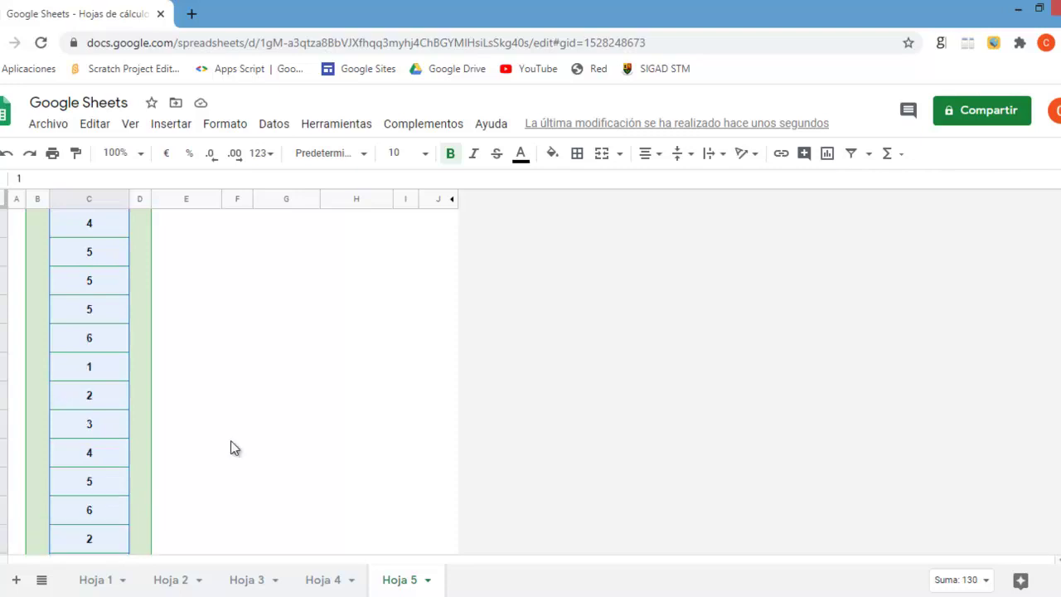
{"action": "scroll", "coordinate": [230, 448], "scroll_direction": "up", "scroll_amount": 5}
{"action": "scroll", "coordinate": [230, 447], "scroll_direction": "up", "scroll_amount": 4}
{"action": "scroll", "coordinate": [231, 448], "scroll_direction": "up", "scroll_amount": 1}
Step: Enter =UNIQUE(C7:C43) in G7 to list the distinct DATOS values 1–6
{"action": "left_click", "coordinate": [300, 377]}
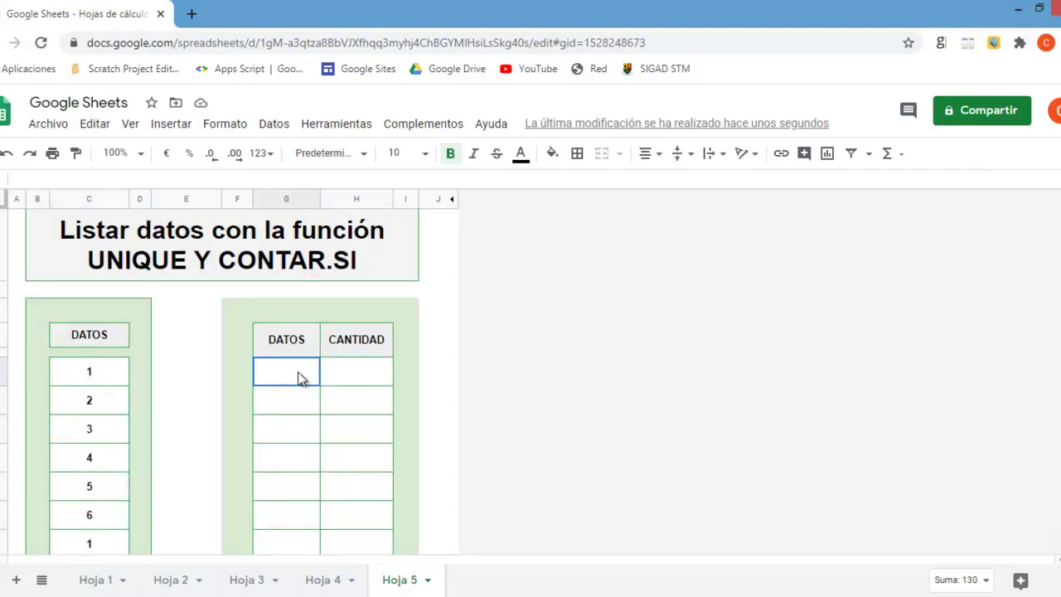
{"action": "type", "text": "=uni"}
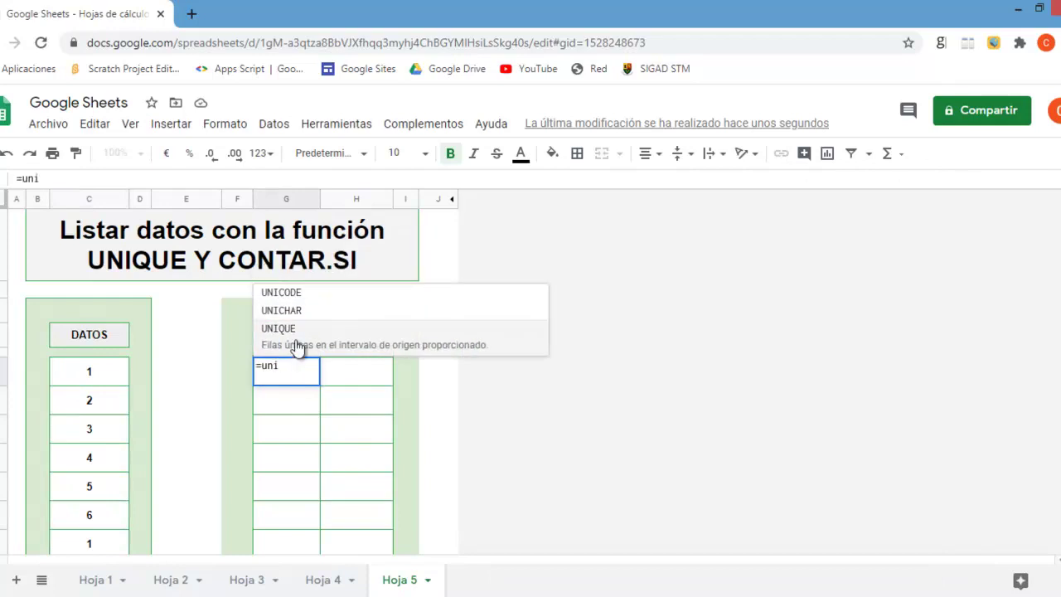
{"action": "left_click", "coordinate": [296, 347]}
{"action": "left_click_drag", "start_coordinate": [90, 370], "coordinate": [95, 442]}
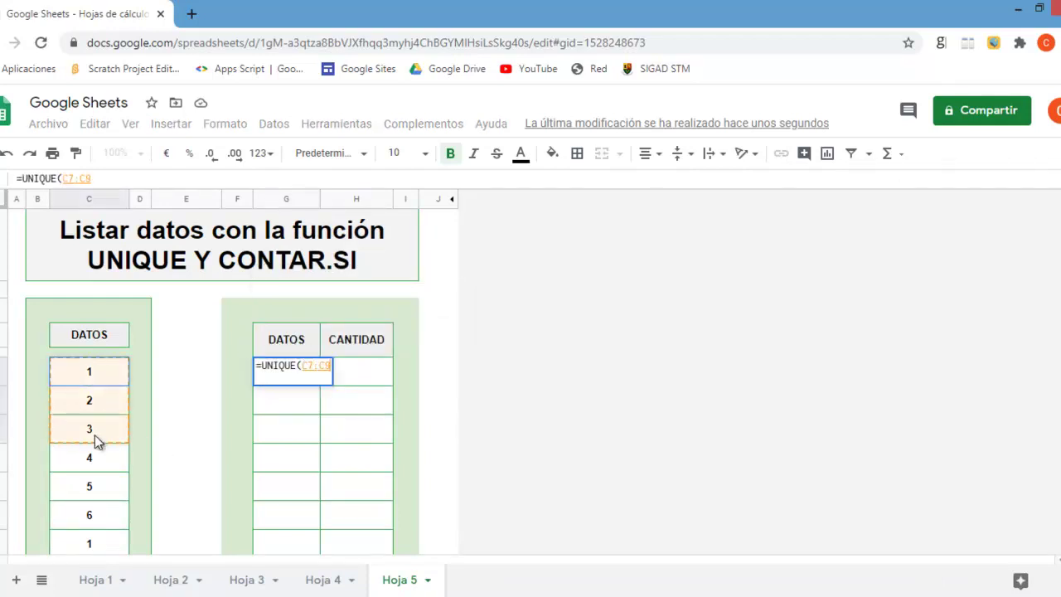
{"action": "left_click", "coordinate": [105, 179]}
{"action": "key", "text": "BackSpace"}
{"action": "type", "text": "3)"}
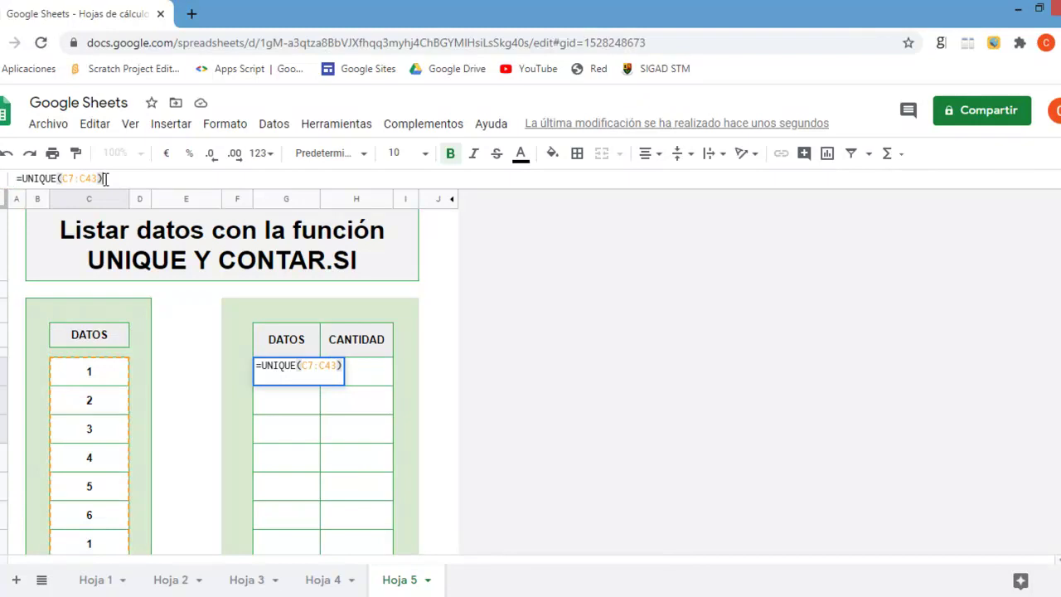
{"action": "key", "text": "Return"}
{"action": "key", "text": "Up"}
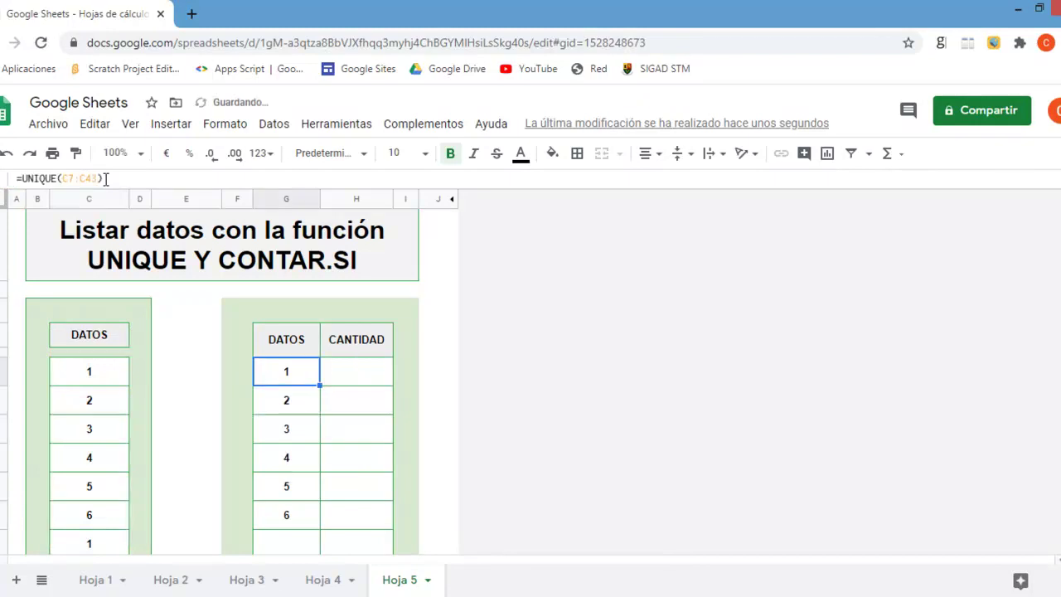
{"action": "key", "text": "Down"}
{"action": "key", "text": "Down"}
{"action": "key", "text": "Down"}
{"action": "key", "text": "Down"}
{"action": "key", "text": "Down"}
{"action": "key", "text": "Down"}
Step: Overwrite C7:C11 with the values 11, 11, 12, 13 and 14
{"action": "key", "text": "Up"}
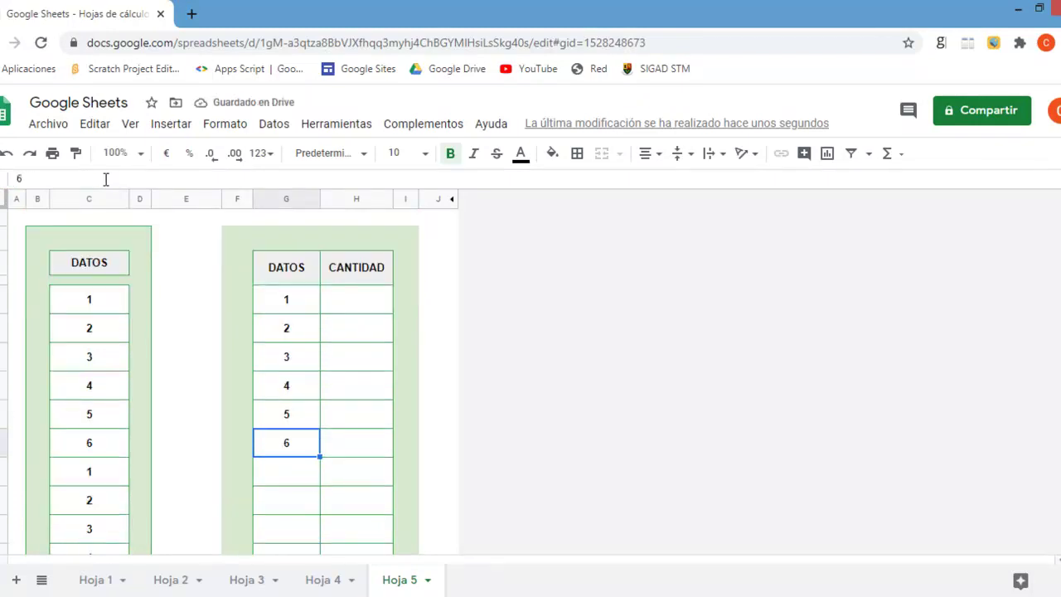
{"action": "key", "text": "Up"}
{"action": "key", "text": "Left"}
{"action": "key", "text": "Up"}
{"action": "key", "text": "Up"}
{"action": "key", "text": "Left"}
{"action": "key", "text": "Left"}
{"action": "key", "text": "Up"}
{"action": "key", "text": "Up"}
{"action": "key", "text": "Left"}
{"action": "type", "text": "11"}
{"action": "key", "text": "Return"}
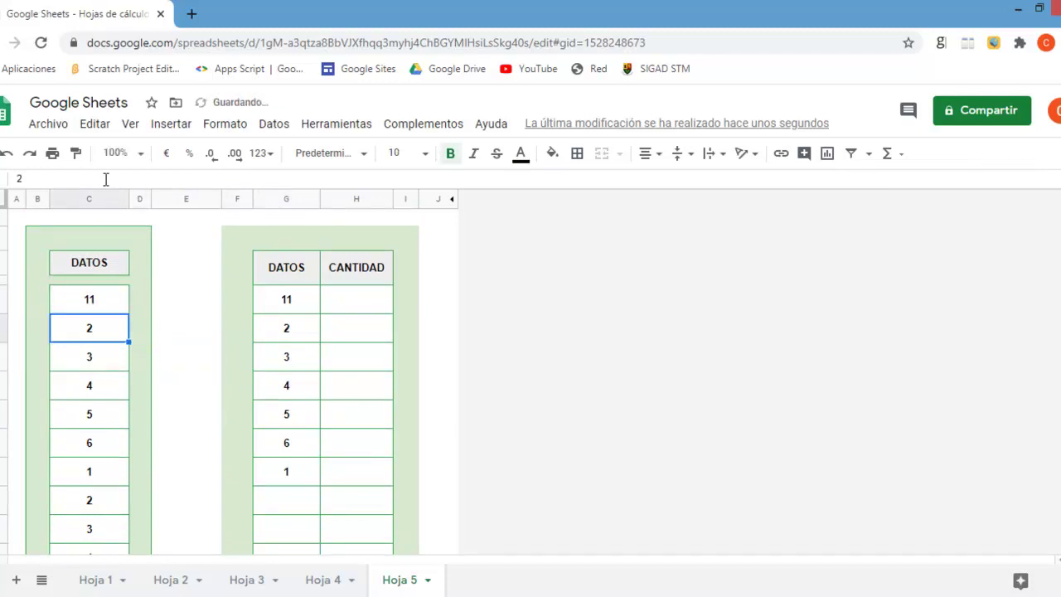
{"action": "type", "text": "11"}
{"action": "key", "text": "Return"}
{"action": "type", "text": "12"}
{"action": "key", "text": "Return"}
{"action": "type", "text": "13"}
{"action": "key", "text": "Return"}
{"action": "type", "text": "14"}
{"action": "key", "text": "Tab"}
{"action": "key", "text": "Tab"}
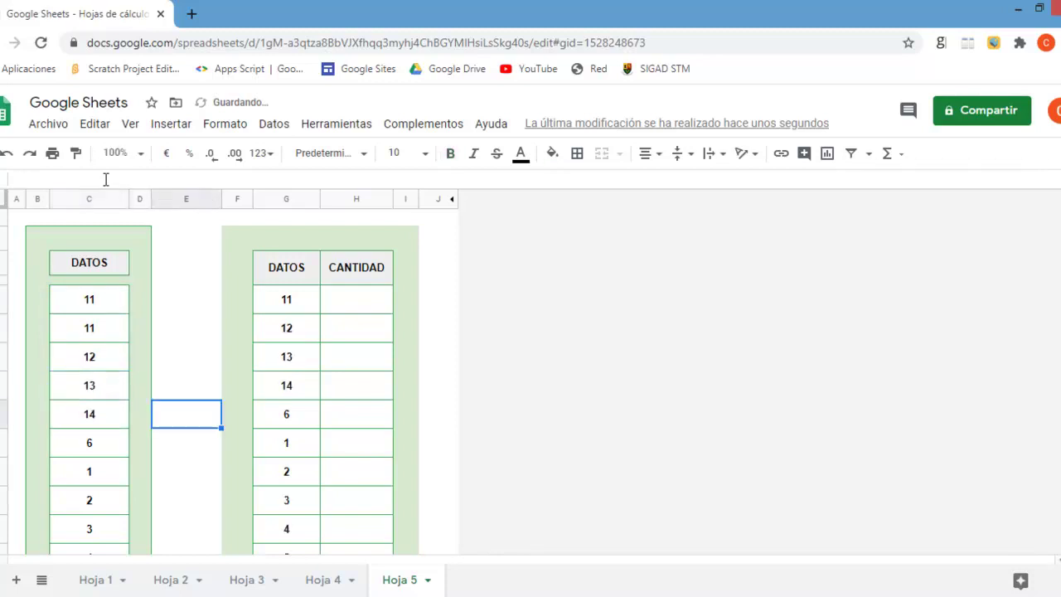
Step: Compare the updated unique list in column G with the edited source values
{"action": "key", "text": "Tab"}
{"action": "key", "text": "Tab"}
{"action": "key", "text": "Down"}
{"action": "key", "text": "Down"}
{"action": "key", "text": "Down"}
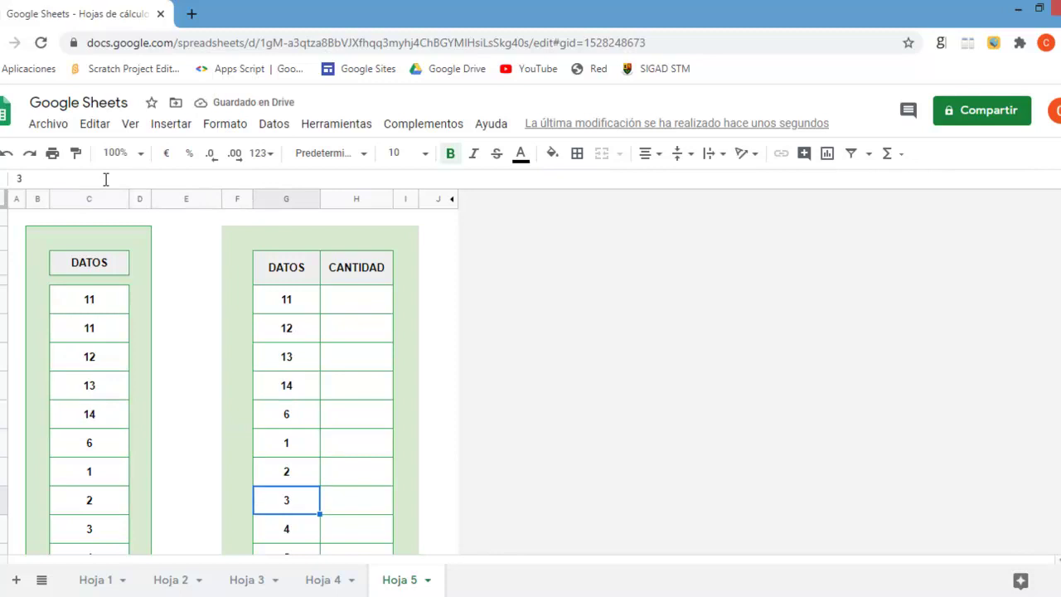
{"action": "key", "text": "Down"}
{"action": "key", "text": "Down"}
{"action": "key", "text": "Up"}
{"action": "key", "text": "Up"}
{"action": "key", "text": "Up"}
{"action": "key", "text": "Up"}
{"action": "key", "text": "Up"}
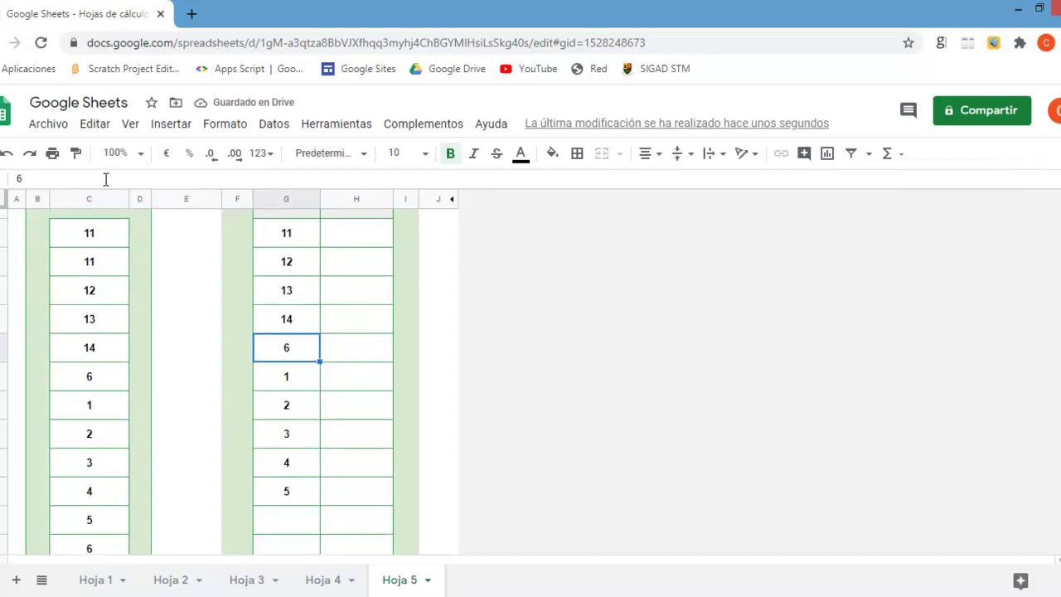
{"action": "key", "text": "shift+Down"}
{"action": "key", "text": "shift+Down"}
{"action": "key", "text": "shift+Down"}
{"action": "key", "text": "shift+Down"}
{"action": "key", "text": "shift+Down"}
{"action": "key", "text": "shift+Down"}
{"action": "key", "text": "shift+Up"}
{"action": "key", "text": "Left"}
{"action": "key", "text": "Left"}
{"action": "key", "text": "Left"}
{"action": "key", "text": "Down"}
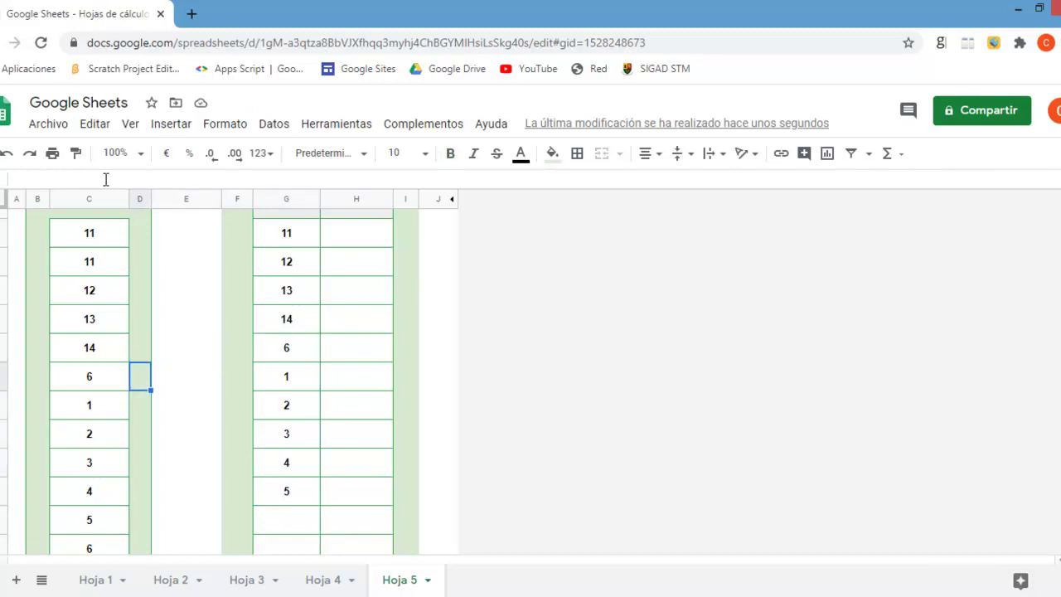
{"action": "key", "text": "Left"}
{"action": "key", "text": "shift+Down"}
{"action": "key", "text": "shift+Down"}
{"action": "key", "text": "shift+Down"}
{"action": "key", "text": "shift+Down"}
{"action": "key", "text": "Up"}
{"action": "key", "text": "Up"}
{"action": "key", "text": "Up"}
{"action": "key", "text": "Up"}
{"action": "key", "text": "Up"}
{"action": "key", "text": "Up"}
{"action": "key", "text": "Down"}
{"action": "key", "text": "Down"}
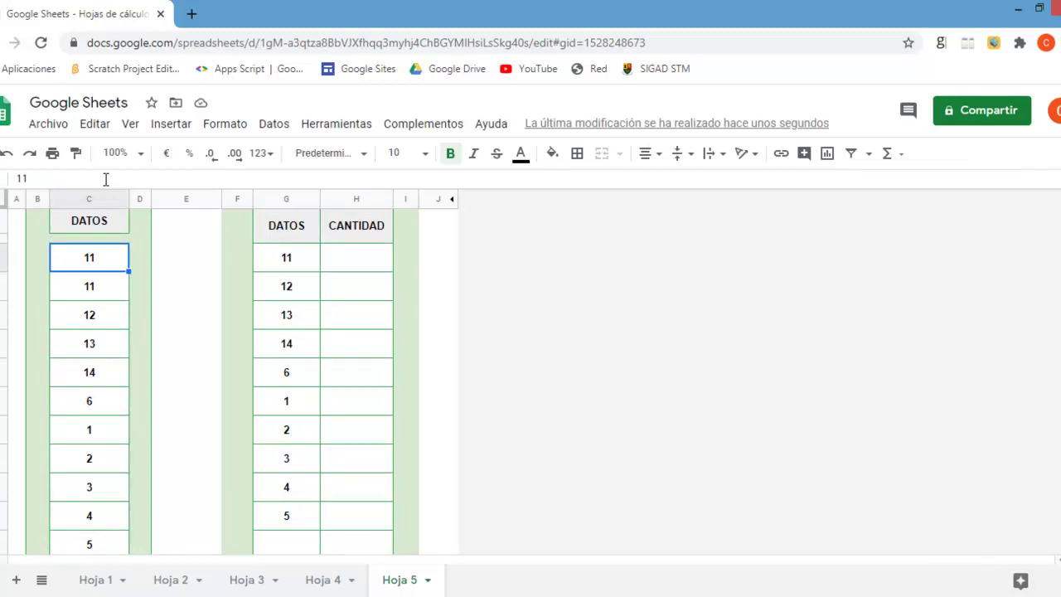
Step: Replace the 6 in C12 with 15 and confirm the unique list now starts 11–15
{"action": "key", "text": "Right"}
{"action": "key", "text": "Right"}
{"action": "key", "text": "Right"}
{"action": "key", "text": "Right"}
{"action": "key", "text": "Down"}
{"action": "key", "text": "Down"}
{"action": "key", "text": "Down"}
{"action": "key", "text": "Down"}
{"action": "key", "text": "Left"}
{"action": "key", "text": "Left"}
{"action": "key", "text": "Left"}
{"action": "key", "text": "Left"}
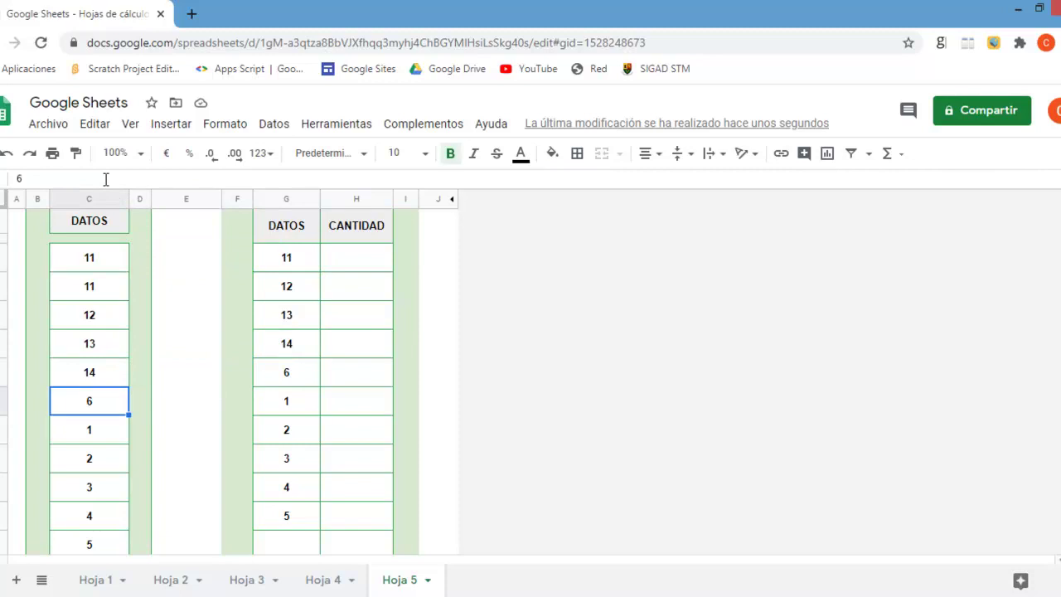
{"action": "type", "text": "15"}
{"action": "key", "text": "Right"}
{"action": "key", "text": "Right"}
{"action": "key", "text": "Right"}
{"action": "key", "text": "Right"}
{"action": "key", "text": "Down"}
{"action": "key", "text": "Down"}
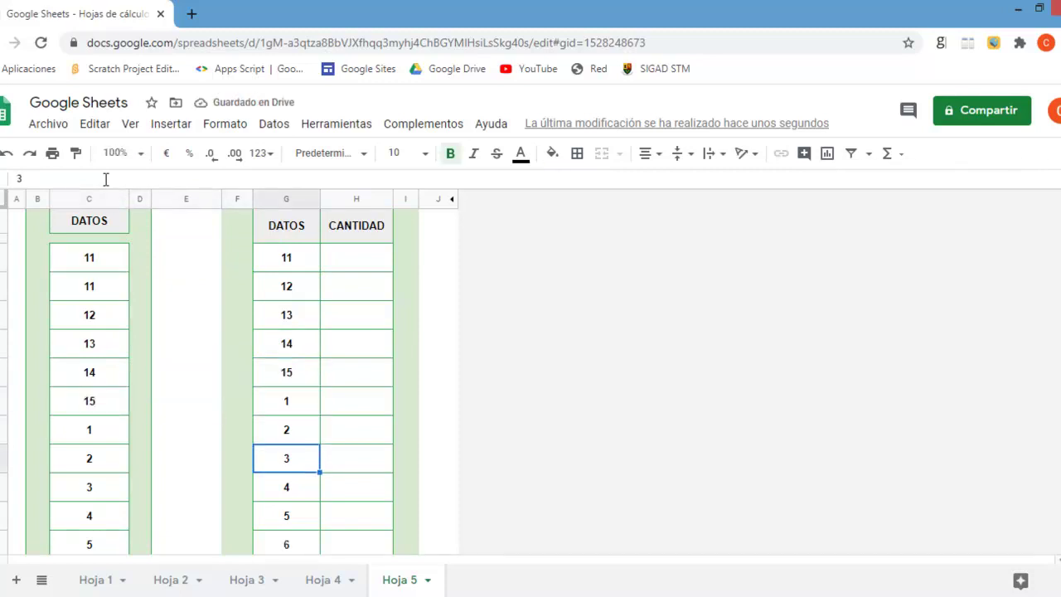
{"action": "key", "text": "Down"}
{"action": "key", "text": "Down"}
{"action": "key", "text": "Down"}
{"action": "key", "text": "Up"}
{"action": "key", "text": "Up"}
{"action": "key", "text": "Up"}
{"action": "key", "text": "Up"}
{"action": "key", "text": "Up"}
{"action": "key", "text": "Up"}
{"action": "key", "text": "Up"}
{"action": "key", "text": "Down"}
{"action": "key", "text": "Down"}
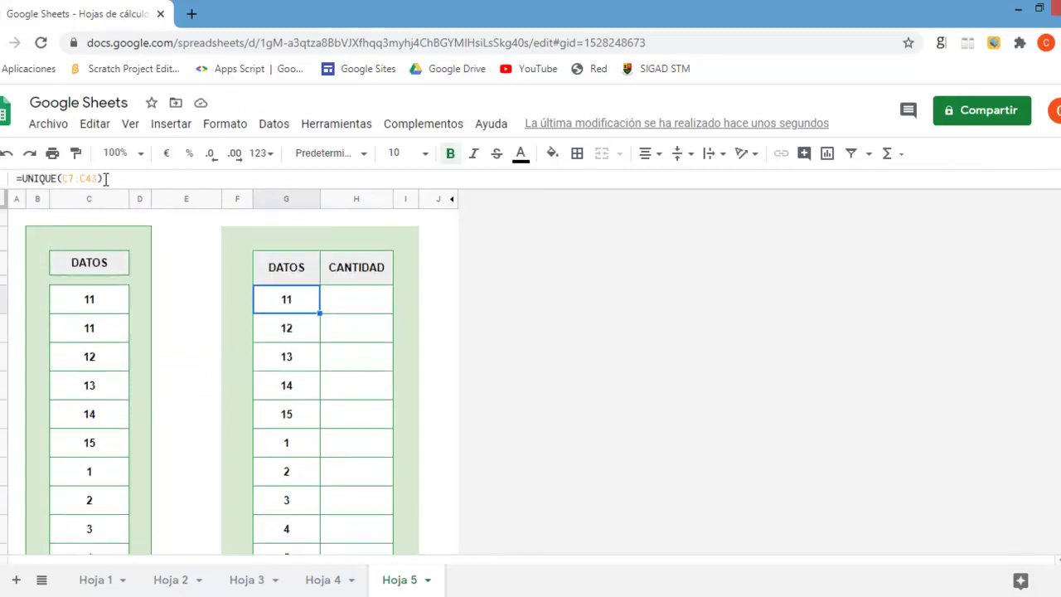
{"action": "key", "text": "Right"}
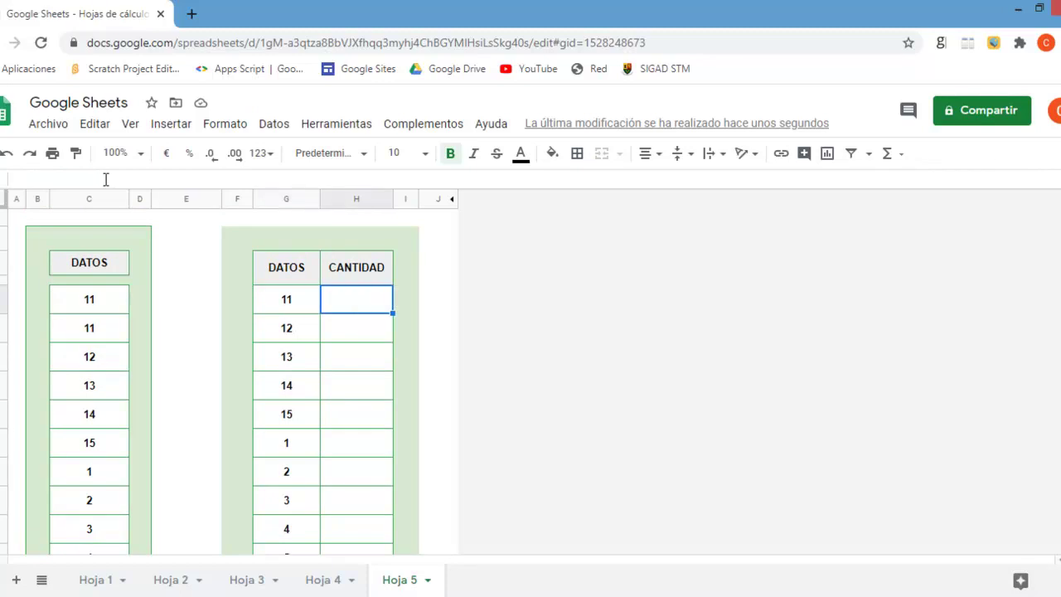
Step: Enter =CONTAR.SI(C7:C43;G7) in H7, counting the value 11 as 2
{"action": "type", "text": "="}
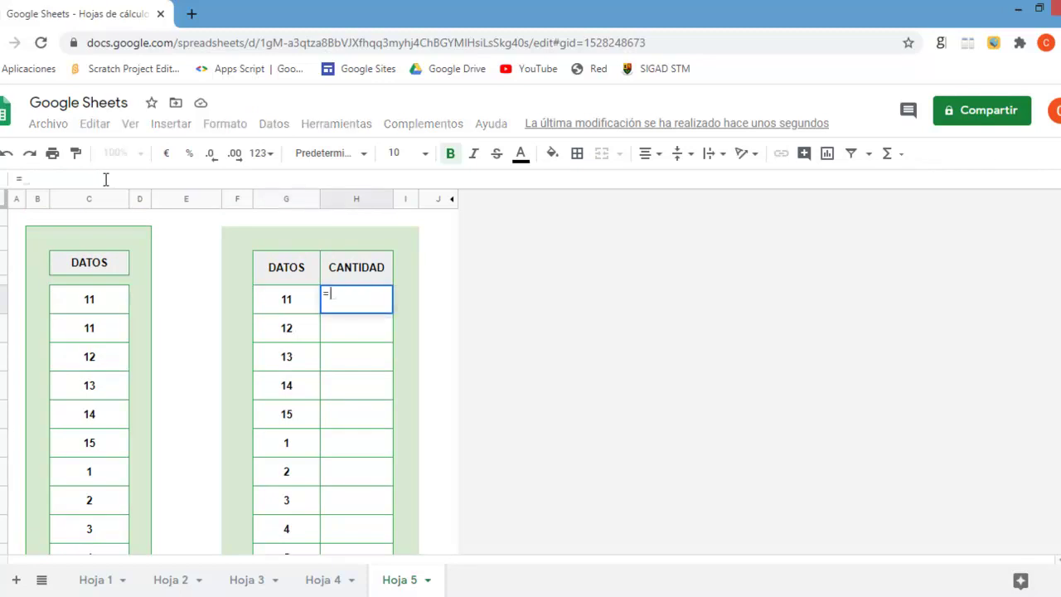
{"action": "type", "text": "contar"}
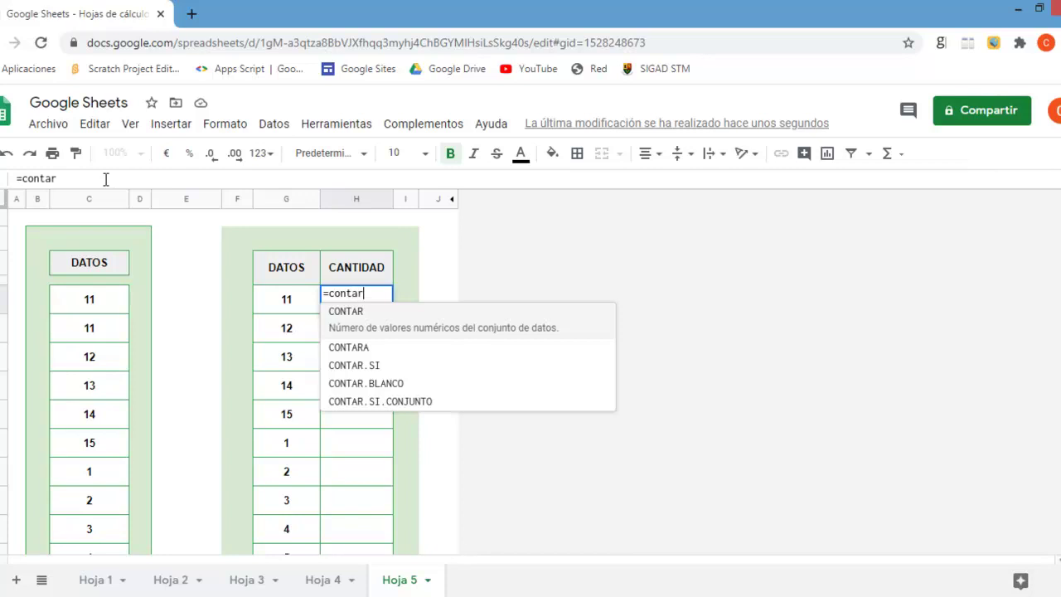
{"action": "left_click", "coordinate": [346, 367]}
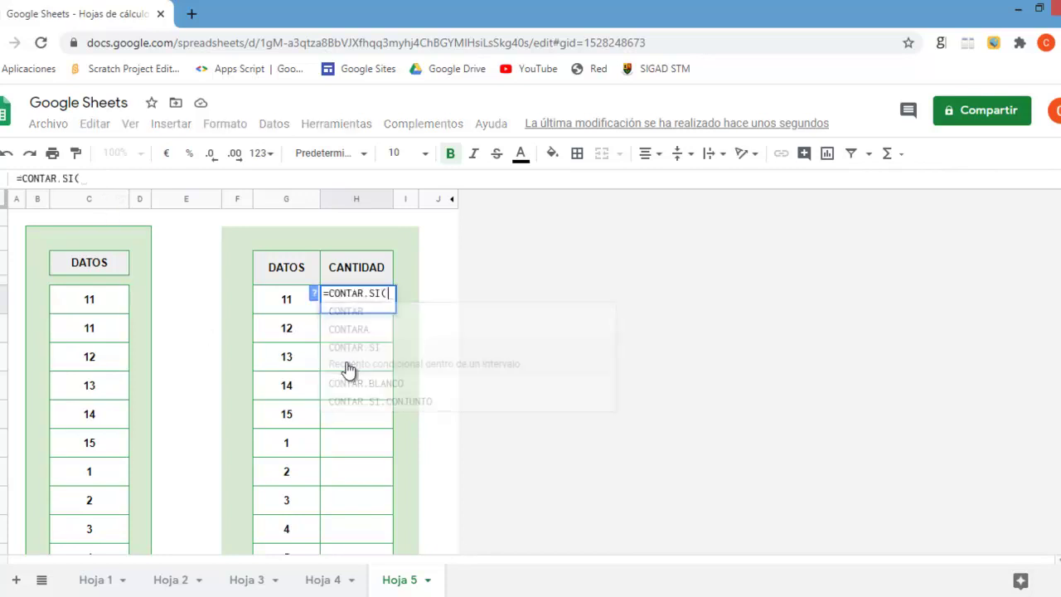
{"action": "left_click_drag", "start_coordinate": [122, 301], "coordinate": [118, 359]}
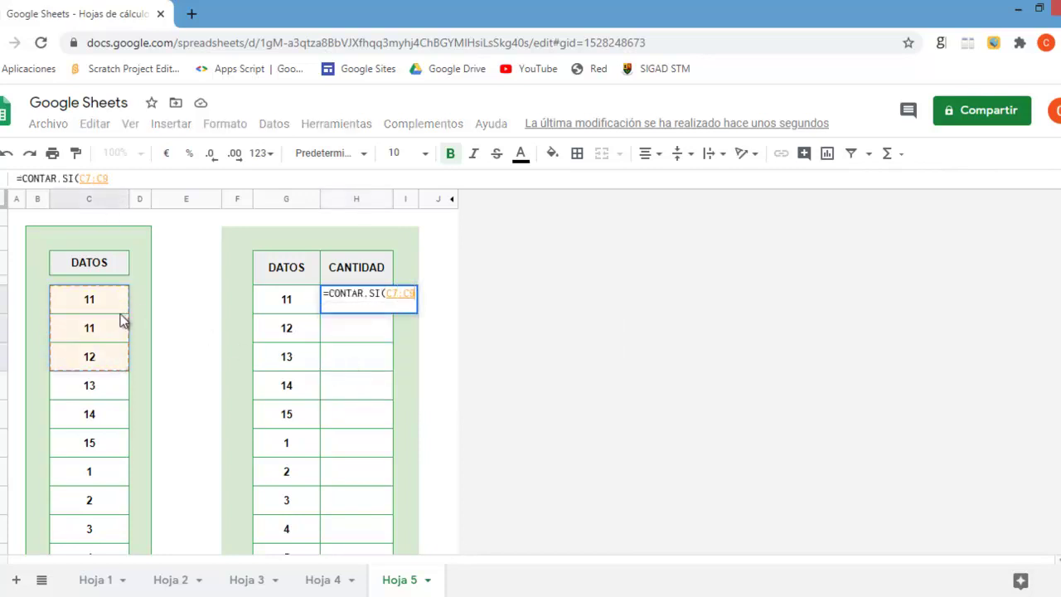
{"action": "left_click", "coordinate": [125, 181]}
{"action": "key", "text": "BackSpace"}
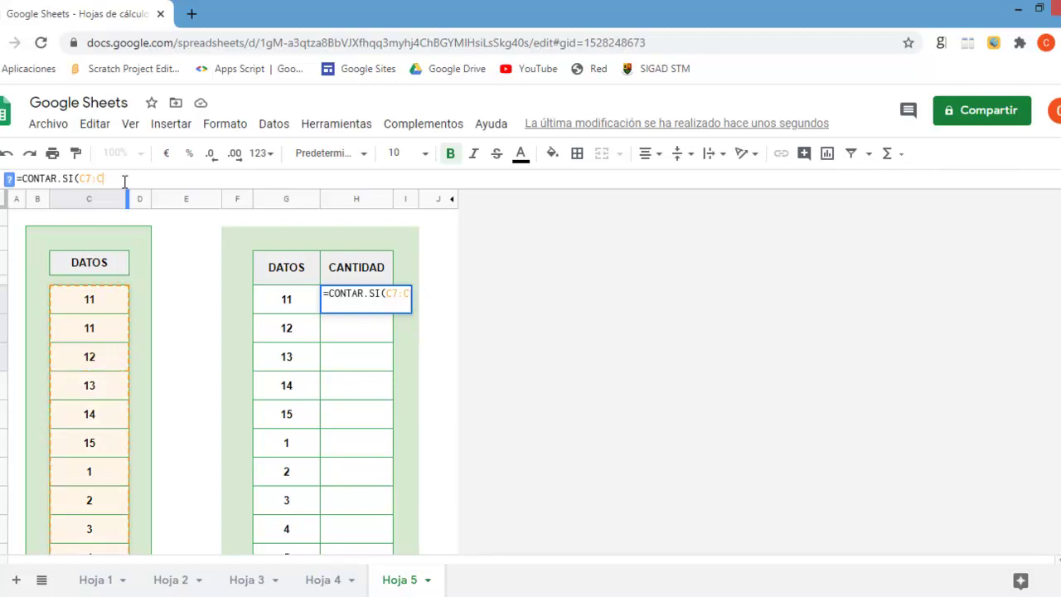
{"action": "type", "text": "43"}
{"action": "type", "text": ")"}
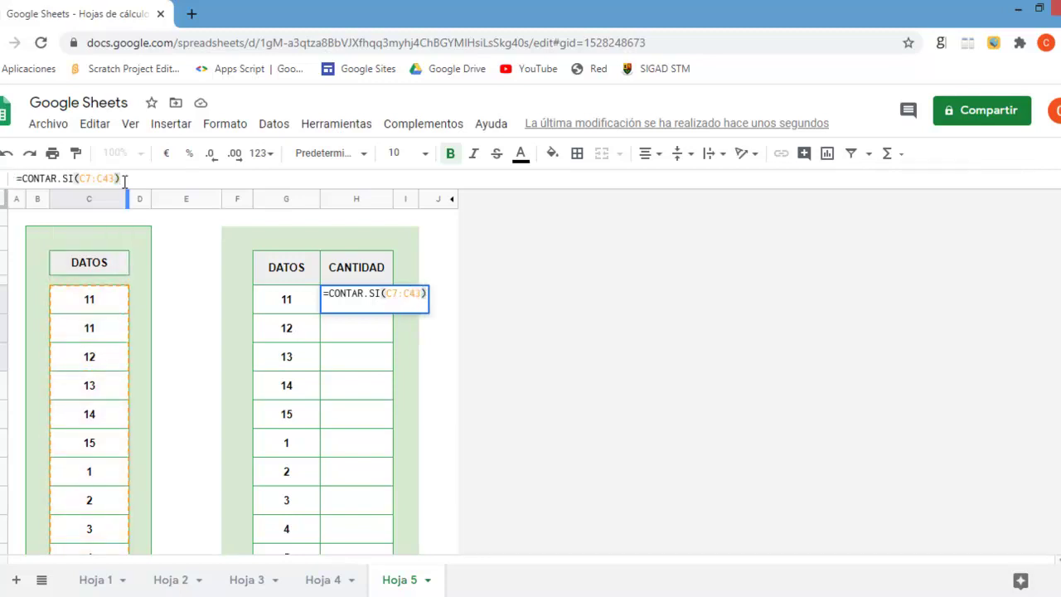
{"action": "type", "text": ";"}
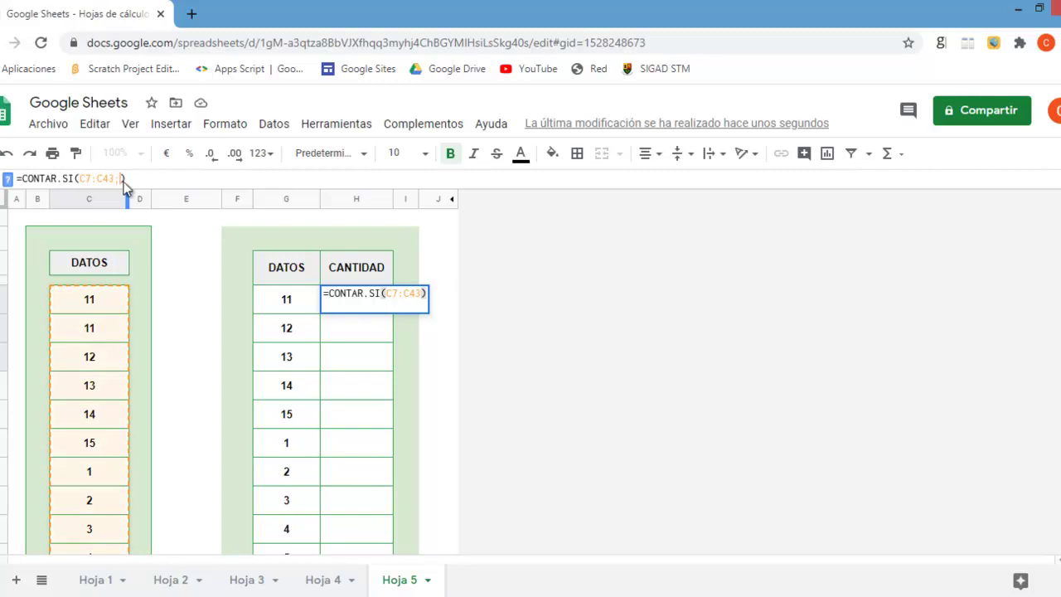
{"action": "left_click", "coordinate": [285, 308]}
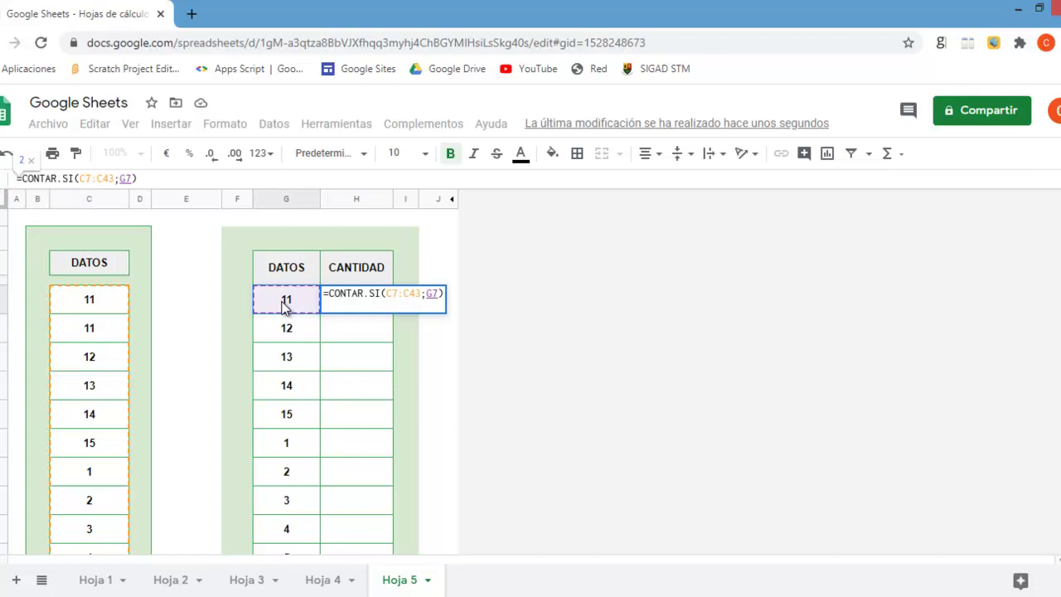
{"action": "key", "text": "Return"}
Step: Verify the count by selecting the two 11 values in the source data
{"action": "key", "text": "Up"}
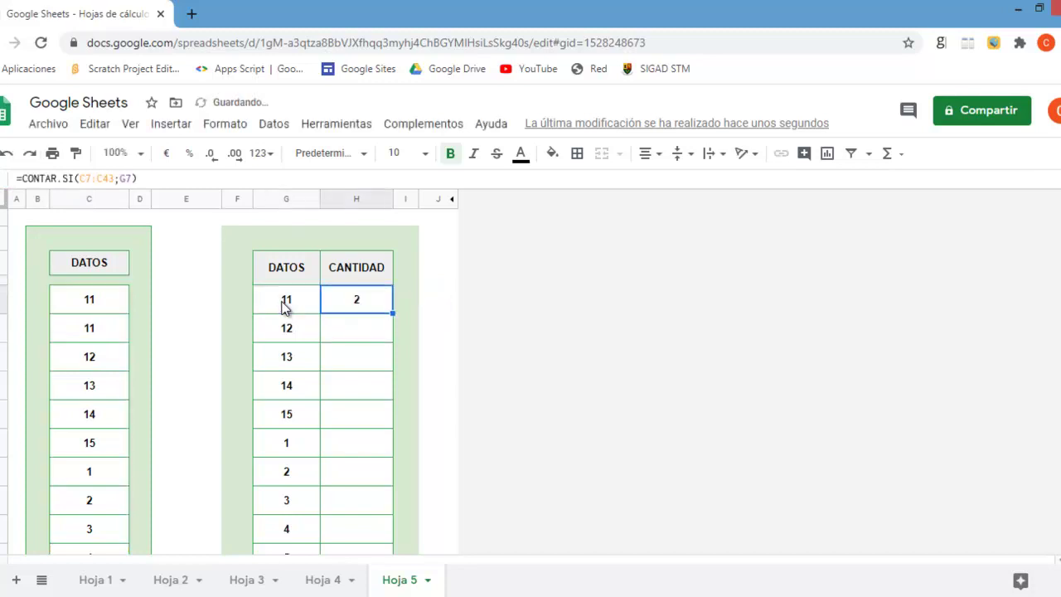
{"action": "key", "text": "Left"}
{"action": "key", "text": "Left"}
{"action": "key", "text": "Left"}
{"action": "key", "text": "Left"}
{"action": "key", "text": "Left"}
{"action": "key", "text": "shift+Down"}
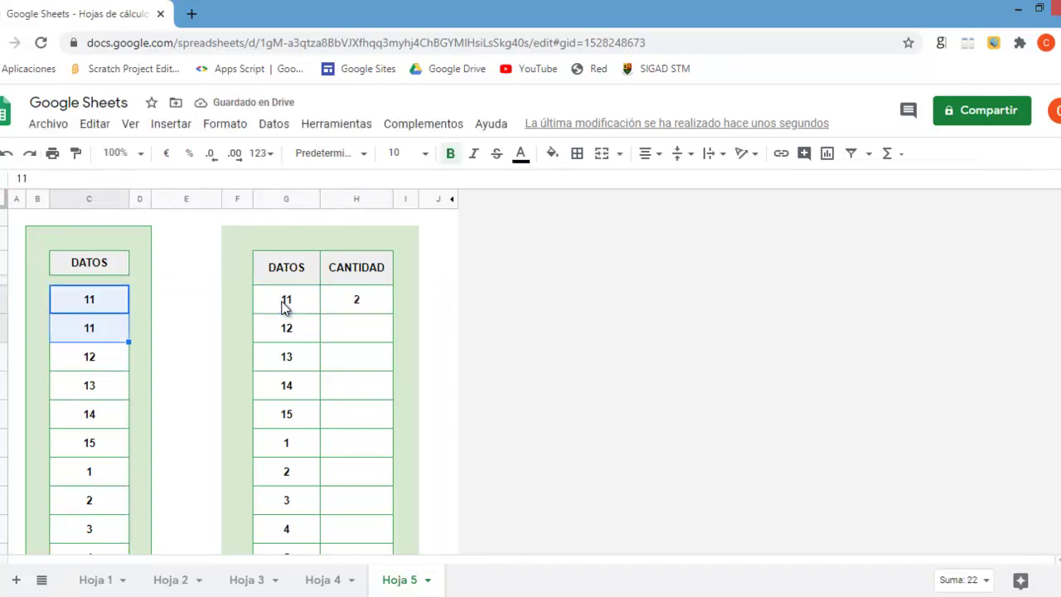
{"action": "key", "text": "Right"}
{"action": "key", "text": "Right"}
{"action": "key", "text": "Right"}
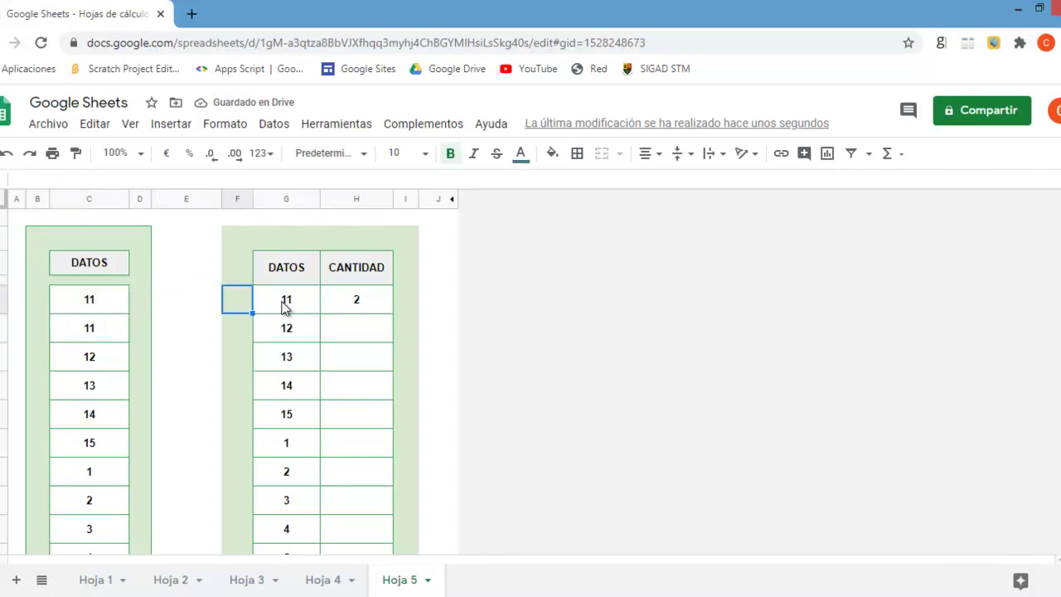
{"action": "key", "text": "Right"}
{"action": "key", "text": "Right"}
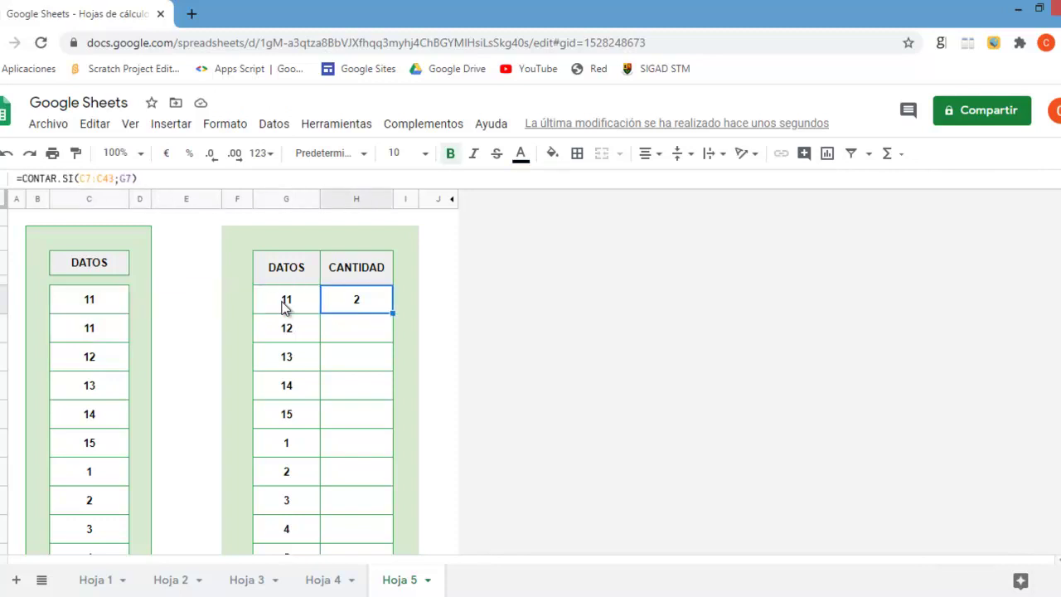
Step: Add $ signs so the H7 formula reads =CONTAR.SI($C$7:$C$43;G7)
{"action": "left_click", "coordinate": [82, 178]}
{"action": "type", "text": "$"}
{"action": "key", "text": "Right"}
{"action": "type", "text": "$"}
{"action": "key", "text": "Right"}
{"action": "key", "text": "Right"}
{"action": "key", "text": "Right"}
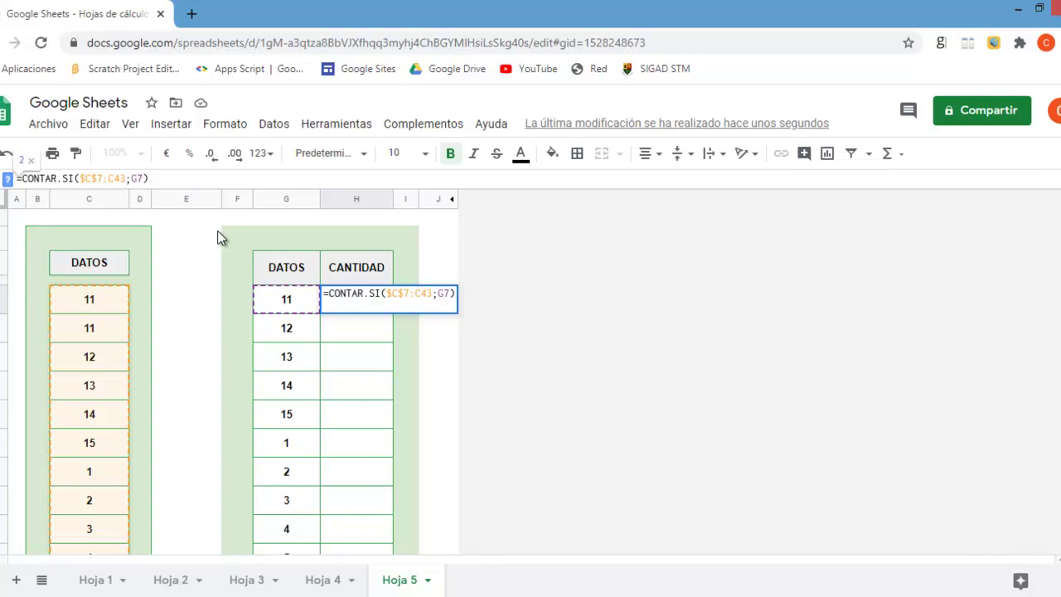
{"action": "type", "text": "$C"}
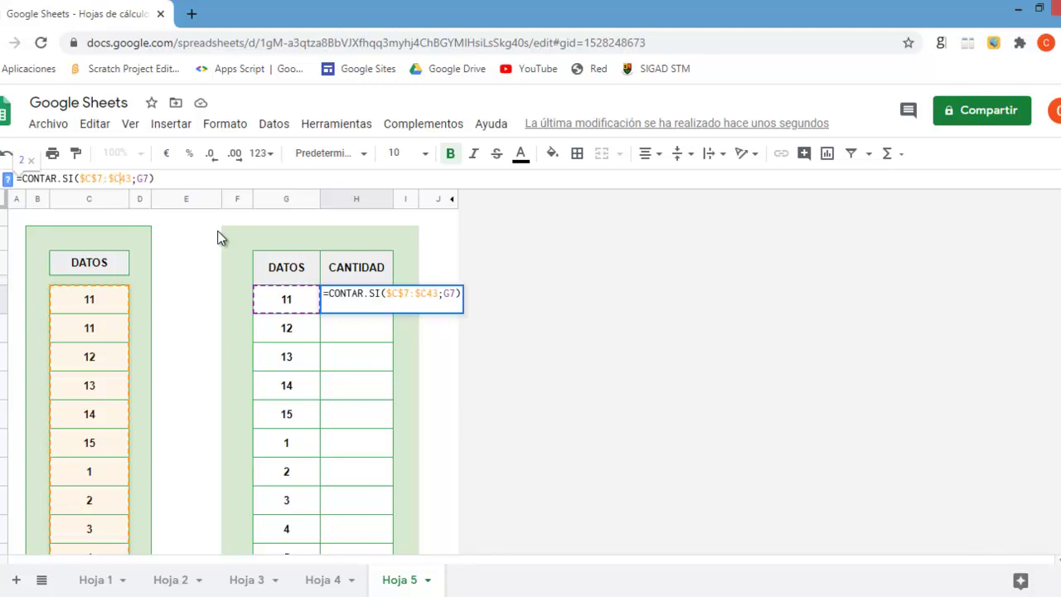
{"action": "type", "text": "$"}
{"action": "key", "text": "Return"}
{"action": "key", "text": "Up"}
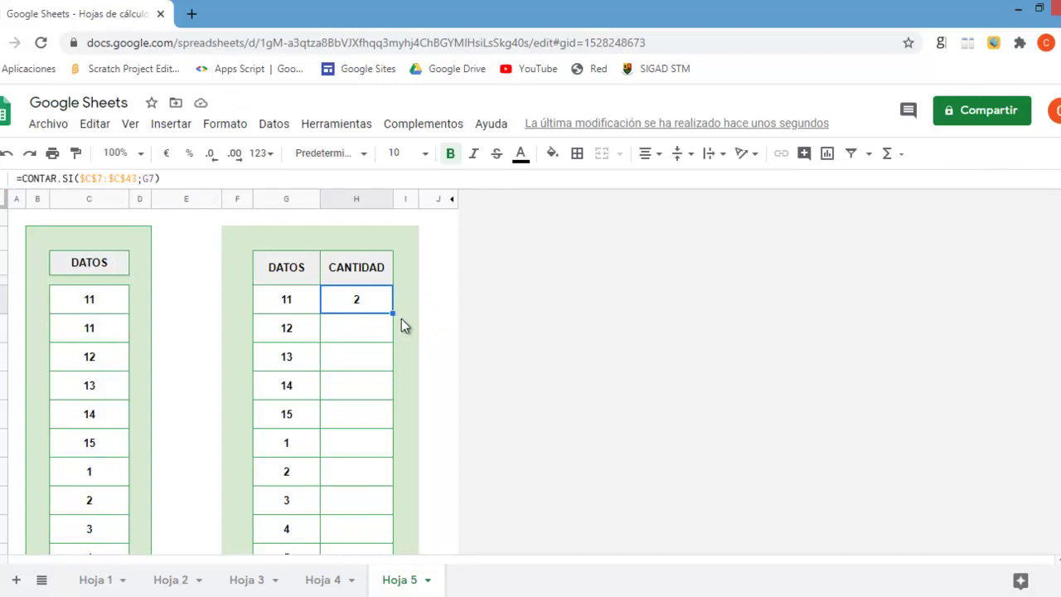
Step: Fill the count formula down CANTIDAD (2, 1, 1, 1, 1, 3, 7, 6, 5, 6, 4) and spot-check 12's count
{"action": "mouse_move", "coordinate": [393, 312]}
{"action": "left_mouse_down"}
{"action": "mouse_move", "coordinate": [398, 184]}
{"action": "mouse_move", "coordinate": [370, 325]}
{"action": "left_mouse_up"}
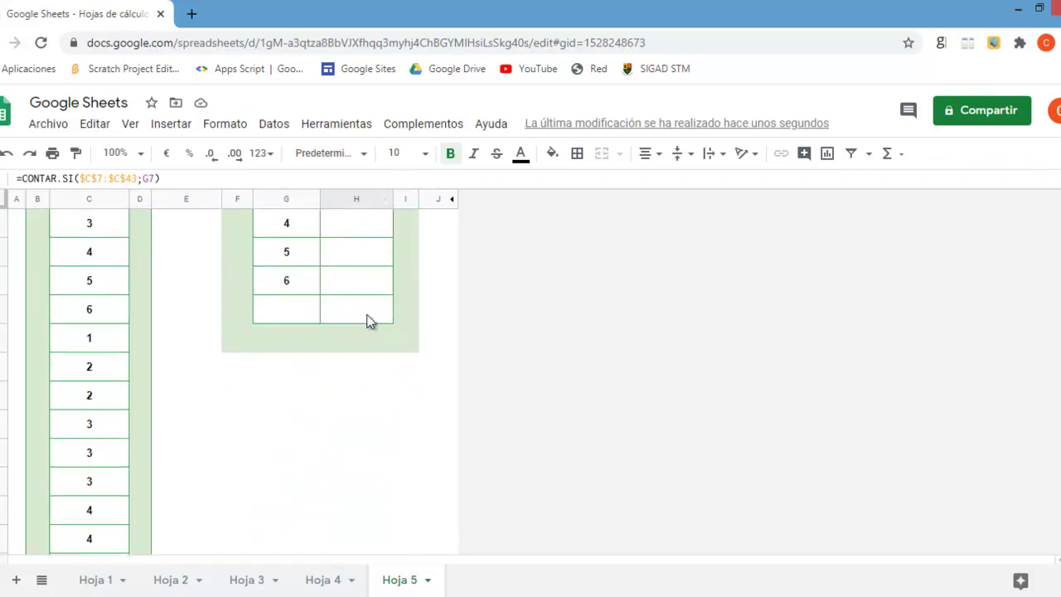
{"action": "scroll", "coordinate": [393, 401], "scroll_direction": "up", "scroll_amount": 2}
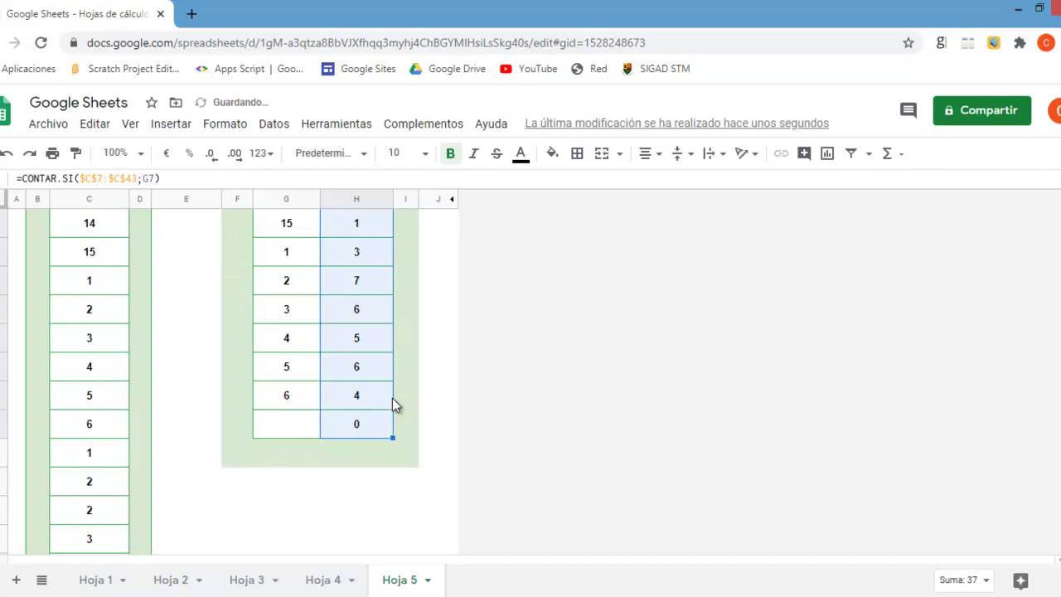
{"action": "scroll", "coordinate": [393, 401], "scroll_direction": "up", "scroll_amount": 2}
{"action": "left_click", "coordinate": [338, 283]}
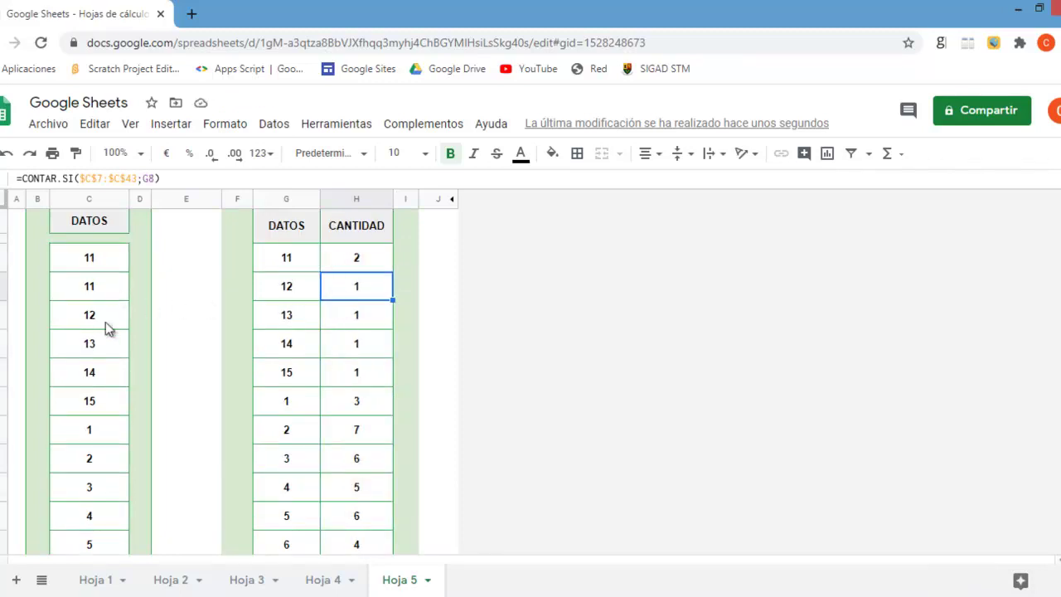
{"action": "left_click", "coordinate": [105, 326]}
{"action": "left_click", "coordinate": [358, 288]}
Step: Replace source values 13 and 14 with 12, and 1 with 16
{"action": "left_click", "coordinate": [111, 352]}
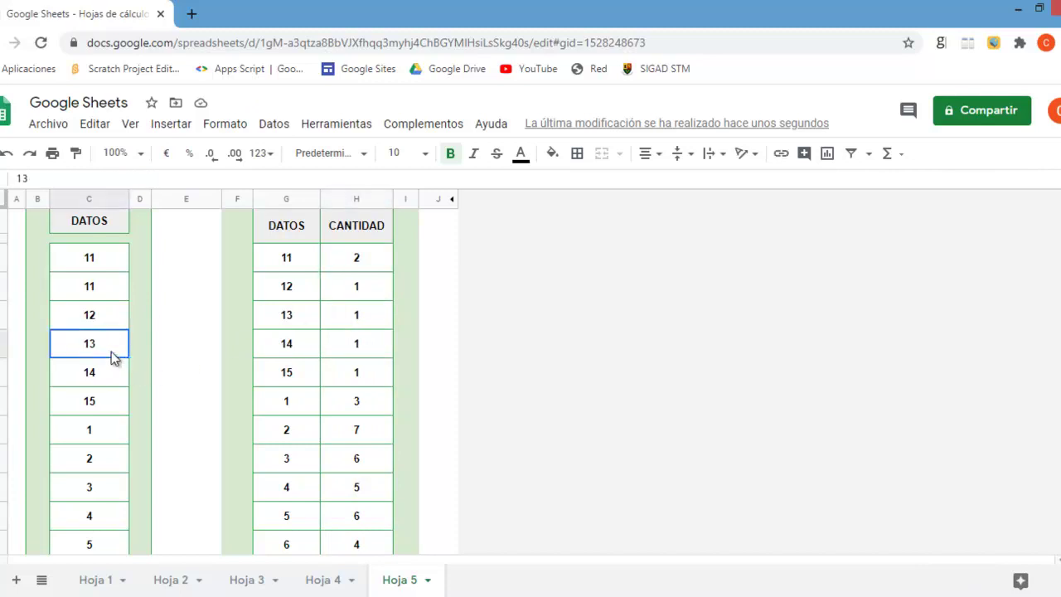
{"action": "type", "text": "12"}
{"action": "key", "text": "Return"}
{"action": "type", "text": "12"}
{"action": "key", "text": "Return"}
{"action": "key", "text": "Down"}
{"action": "type", "text": "16"}
{"action": "key", "text": "Return"}
Step: Check the count table, then replace the source value 3 with 15
{"action": "key", "text": "Up"}
{"action": "key", "text": "Up"}
{"action": "key", "text": "Up"}
{"action": "key", "text": "Right"}
{"action": "key", "text": "Right"}
{"action": "key", "text": "Up"}
{"action": "key", "text": "Right"}
Step: Review a count formula, then replace the source value 4 with 17
{"action": "key", "text": "Right"}
{"action": "key", "text": "Left"}
{"action": "key", "text": "Up"}
{"action": "key", "text": "Right"}
{"action": "key", "text": "Up"}
{"action": "key", "text": "Down"}
{"action": "key", "text": "Left"}
{"action": "key", "text": "Left"}
{"action": "key", "text": "Left"}
{"action": "key", "text": "Down"}
{"action": "key", "text": "Down"}
{"action": "key", "text": "Down"}
{"action": "key", "text": "Down"}
{"action": "key", "text": "Down"}
{"action": "key", "text": "Down"}
{"action": "key", "text": "Left"}
{"action": "key", "text": "Left"}
{"action": "type", "text": "15"}
{"action": "key", "text": "Tab"}
{"action": "key", "text": "Up"}
{"action": "key", "text": "Up"}
{"action": "key", "text": "Up"}
{"action": "key", "text": "Up"}
{"action": "key", "text": "Right"}
{"action": "key", "text": "Right"}
{"action": "key", "text": "Right"}
{"action": "key", "text": "Right"}
{"action": "key", "text": "Up"}
{"action": "key", "text": "Down"}
{"action": "key", "text": "Down"}
{"action": "key", "text": "Down"}
{"action": "key", "text": "Down"}
{"action": "key", "text": "Down"}
{"action": "key", "text": "Down"}
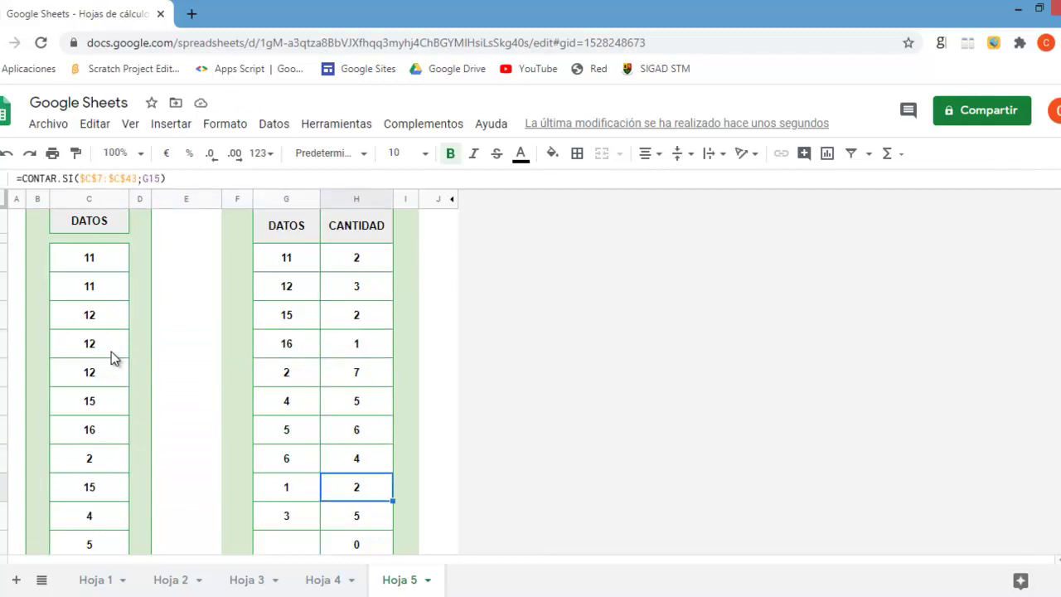
{"action": "key", "text": "Left"}
{"action": "key", "text": "Left"}
{"action": "key", "text": "Left"}
{"action": "key", "text": "Left"}
{"action": "key", "text": "Down"}
{"action": "key", "text": "Left"}
{"action": "type", "text": "17"}
{"action": "key", "text": "Tab"}
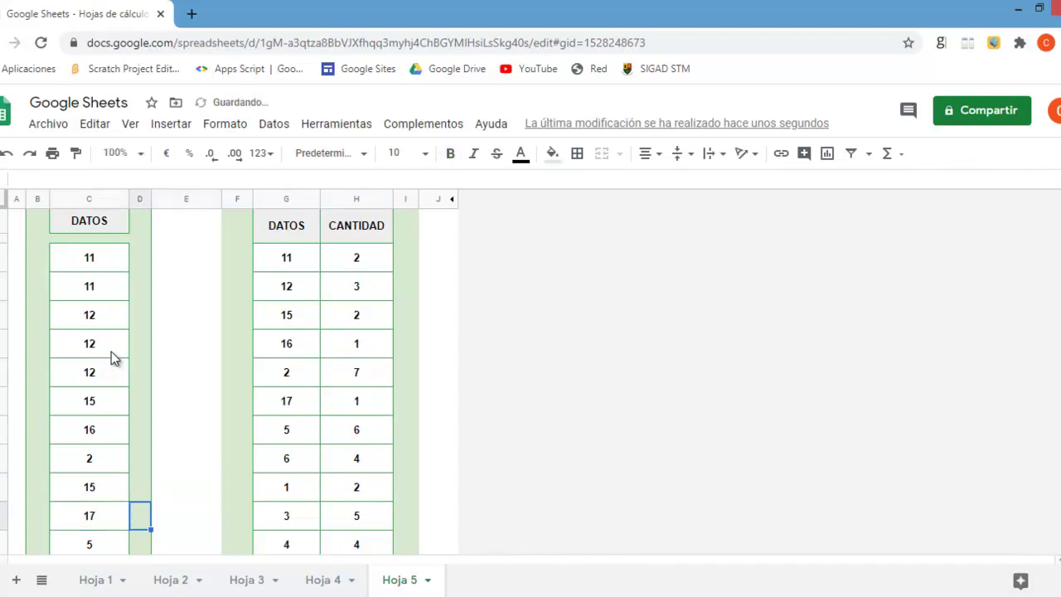
Step: Replace the source value 5 with 18
{"action": "key", "text": "Down"}
{"action": "key", "text": "Right"}
{"action": "key", "text": "Down"}
{"action": "key", "text": "Down"}
{"action": "key", "text": "Up"}
{"action": "key", "text": "Right"}
{"action": "key", "text": "Right"}
{"action": "key", "text": "Left"}
{"action": "key", "text": "Left"}
{"action": "key", "text": "Left"}
{"action": "key", "text": "Left"}
{"action": "key", "text": "Up"}
{"action": "key", "text": "Up"}
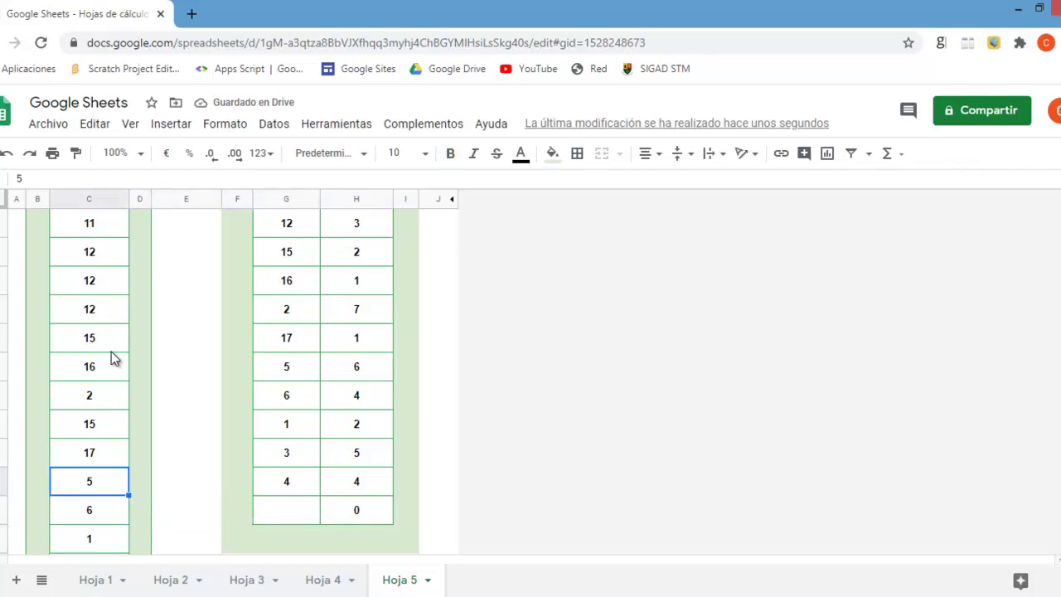
{"action": "type", "text": "18"}
{"action": "key", "text": "Tab"}
Step: Review the updated unique list and counts, confirming 18 now appears once
{"action": "key", "text": "Right"}
{"action": "key", "text": "Right"}
{"action": "key", "text": "Up"}
{"action": "key", "text": "Up"}
{"action": "key", "text": "Up"}
{"action": "key", "text": "Up"}
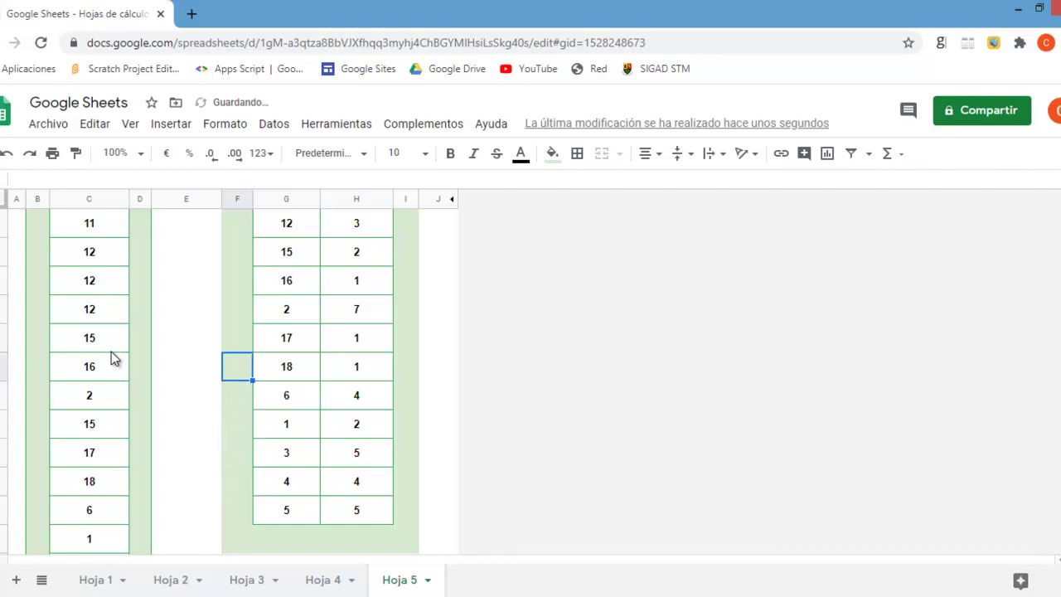
{"action": "key", "text": "Right"}
{"action": "key", "text": "Down"}
{"action": "key", "text": "Down"}
{"action": "key", "text": "Down"}
{"action": "key", "text": "Down"}
{"action": "key", "text": "Down"}
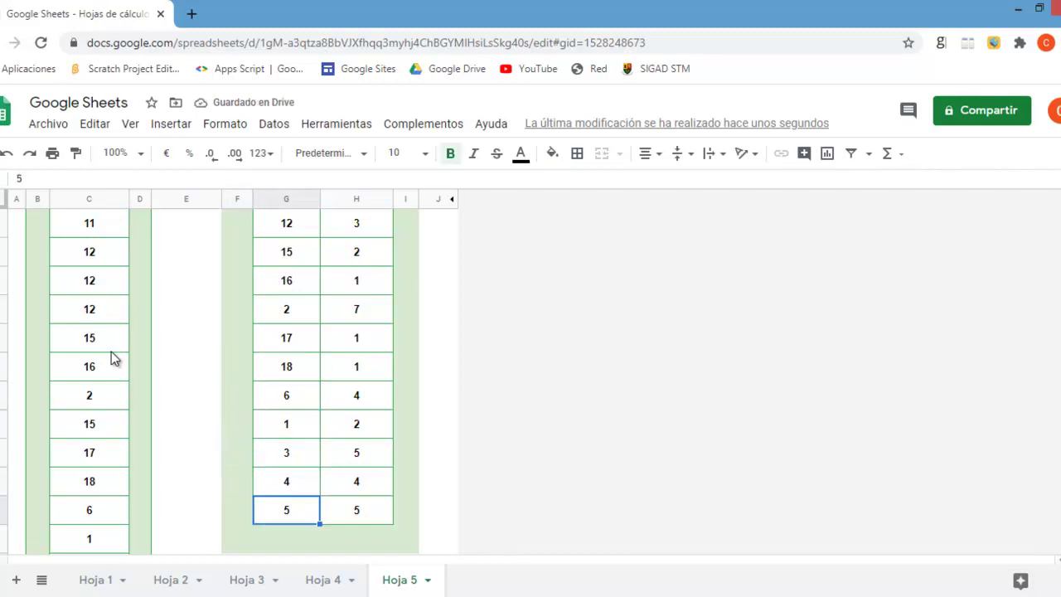
{"action": "key", "text": "Up"}
{"action": "key", "text": "Up"}
{"action": "key", "text": "Up"}
{"action": "key", "text": "Up"}
{"action": "key", "text": "Up"}
{"action": "key", "text": "Up"}
{"action": "key", "text": "Up"}
{"action": "key", "text": "Up"}
{"action": "key", "text": "Up"}
{"action": "key", "text": "Up"}
{"action": "key", "text": "Down"}
{"action": "key", "text": "Down"}
{"action": "key", "text": "Down"}
{"action": "key", "text": "Right"}
{"action": "key", "text": "Left"}
{"action": "key", "text": "Right"}
{"action": "key", "text": "Left"}
{"action": "key", "text": "Up"}
{"action": "key", "text": "Up"}
{"action": "key", "text": "Up"}
{"action": "key", "text": "Up"}
{"action": "key", "text": "Up"}
{"action": "key", "text": "Up"}
{"action": "key", "text": "Up"}
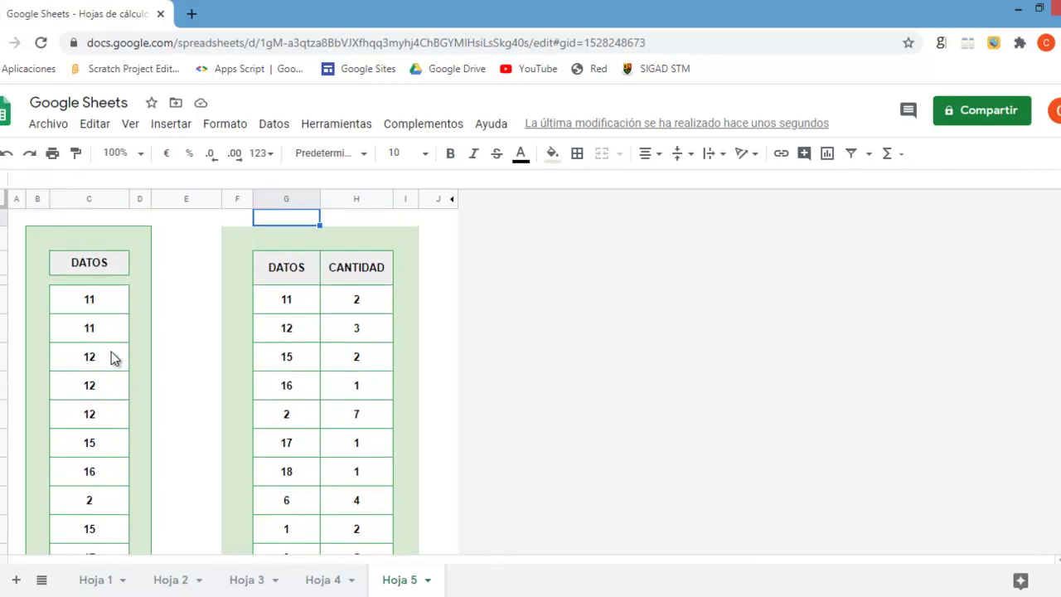
{"action": "key", "text": "Down"}
{"action": "key", "text": "Down"}
{"action": "key", "text": "Down"}
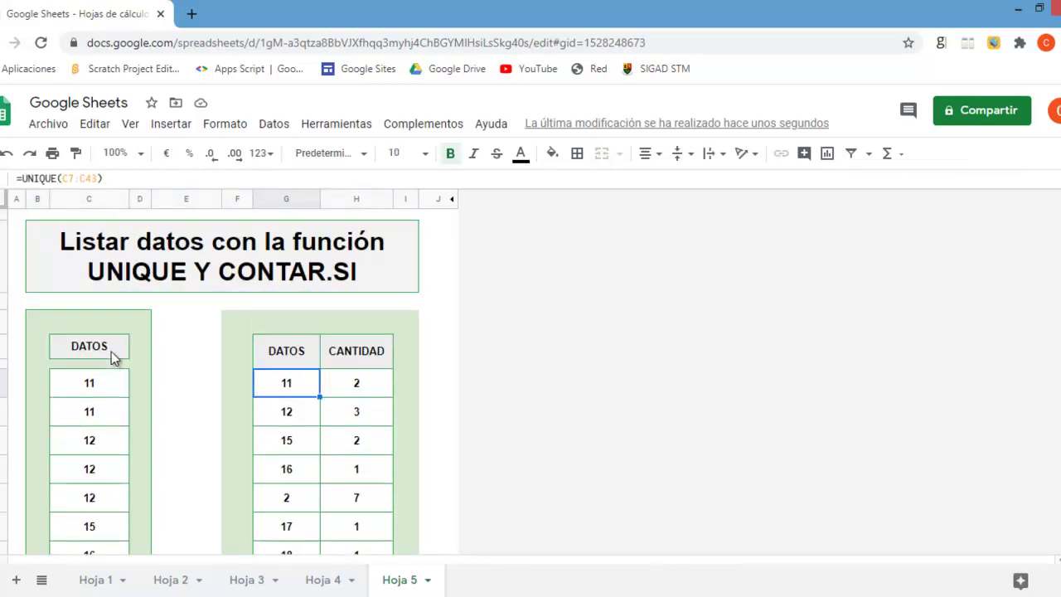
{"action": "key", "text": "Left"}
{"action": "key", "text": "Left"}
{"action": "key", "text": "Left"}
{"action": "key", "text": "Left"}
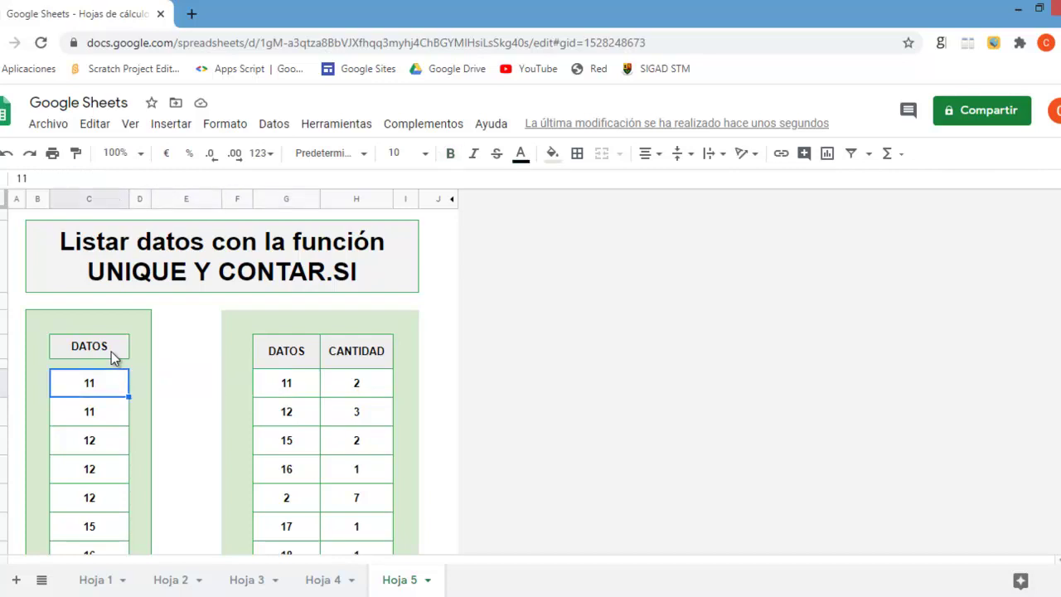
{"action": "key", "text": "Down"}
{"action": "key", "text": "Down"}
{"action": "key", "text": "Down"}
{"action": "key", "text": "Down"}
{"action": "key", "text": "Down"}
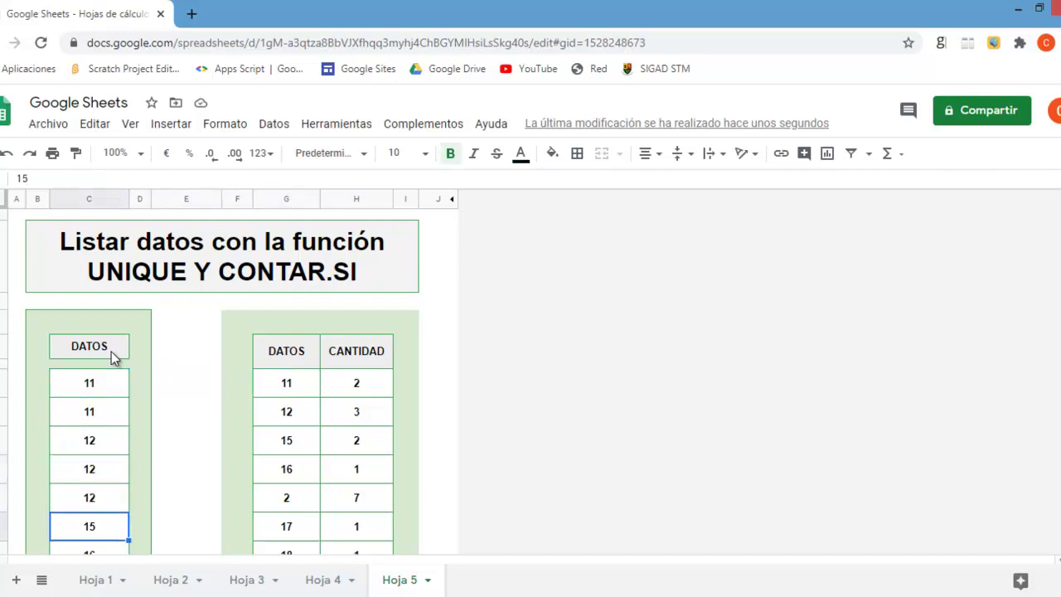
{"action": "key", "text": "Right"}
{"action": "key", "text": "Right"}
{"action": "key", "text": "Right"}
{"action": "key", "text": "Right"}
{"action": "key", "text": "Up"}
{"action": "key", "text": "Up"}
{"action": "key", "text": "Up"}
{"action": "key", "text": "Up"}
{"action": "key", "text": "Up"}
{"action": "key", "text": "Up"}
{"action": "key", "text": "Down"}
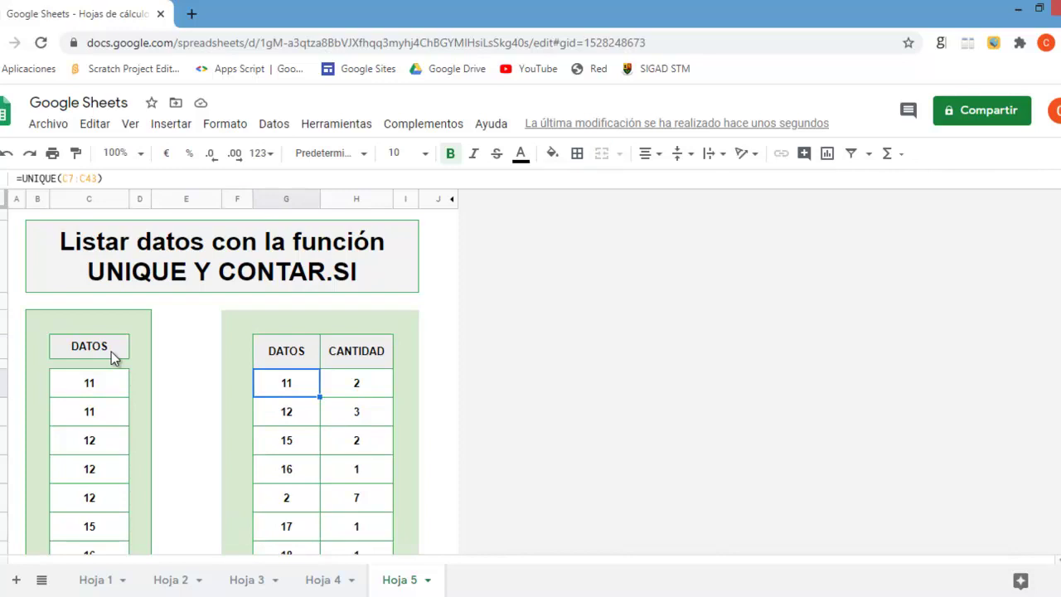